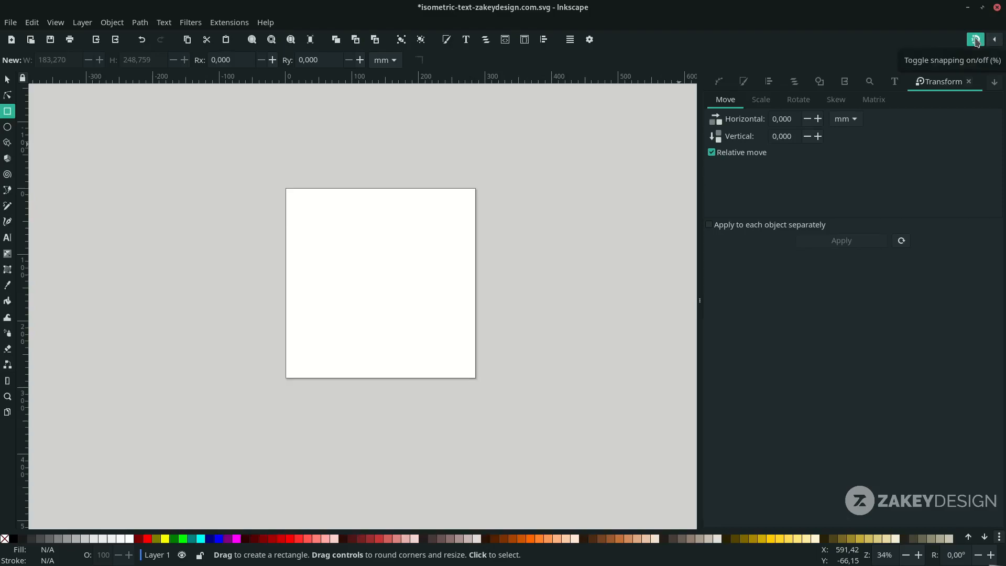
- Draw a black square of 285.75 mm per side that covers the whole page, snapped to the page corners
click(977, 40)
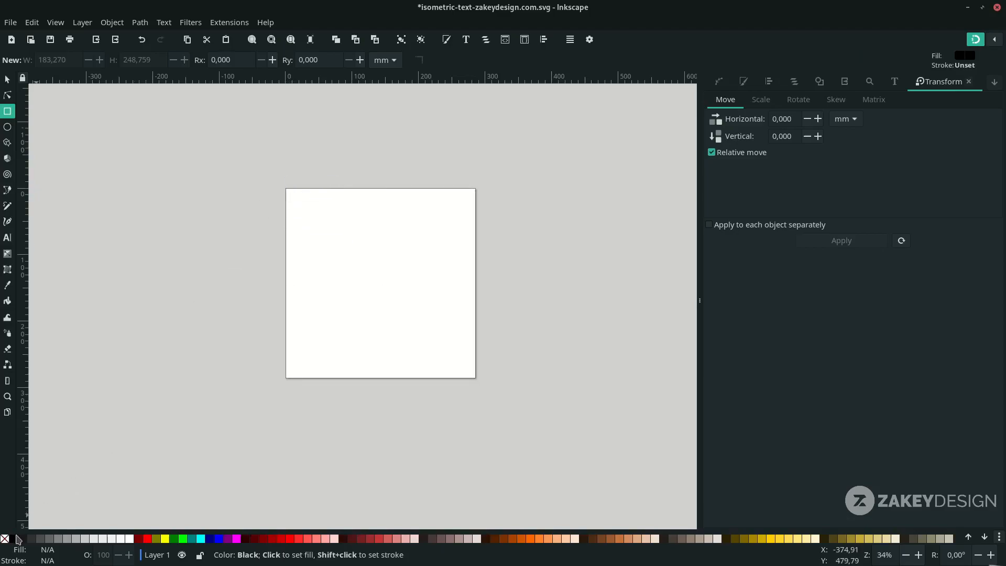
drag(17, 541, 287, 189)
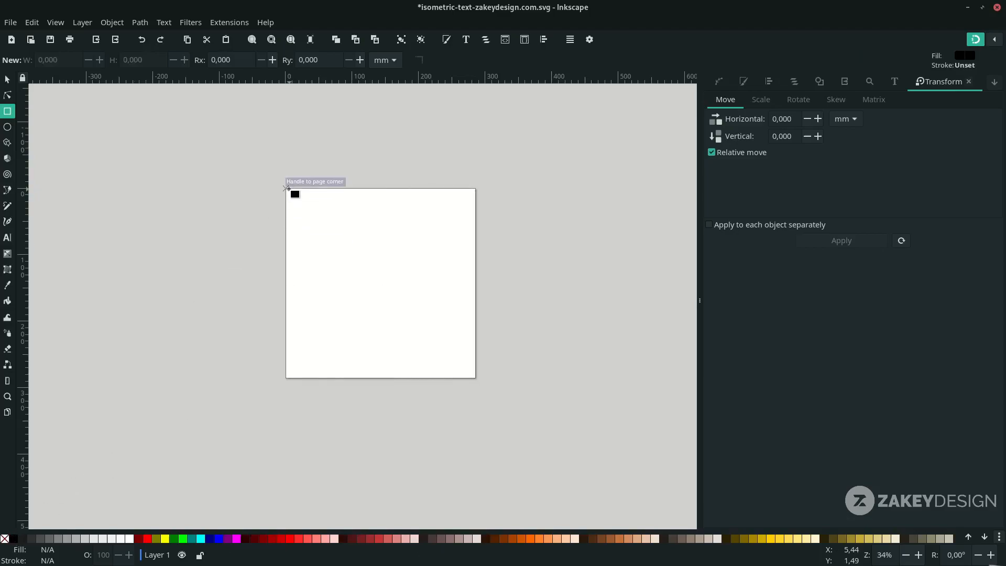
mouse_move(287, 189)
mouse_down()
mouse_move(464, 327)
mouse_move(475, 349)
mouse_move(470, 375)
mouse_up()
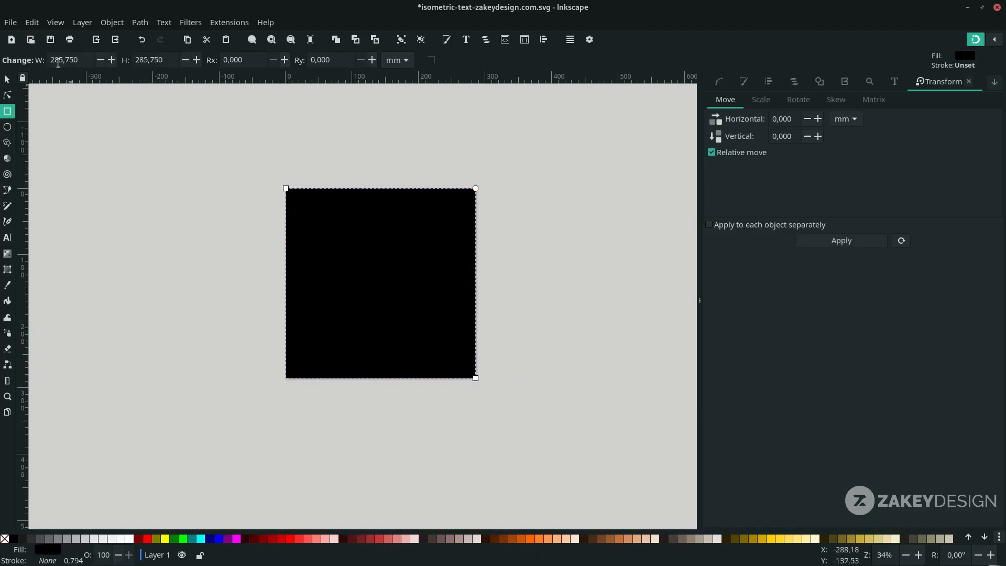
click(7, 80)
click(433, 155)
scroll(415, 230, up, 1)
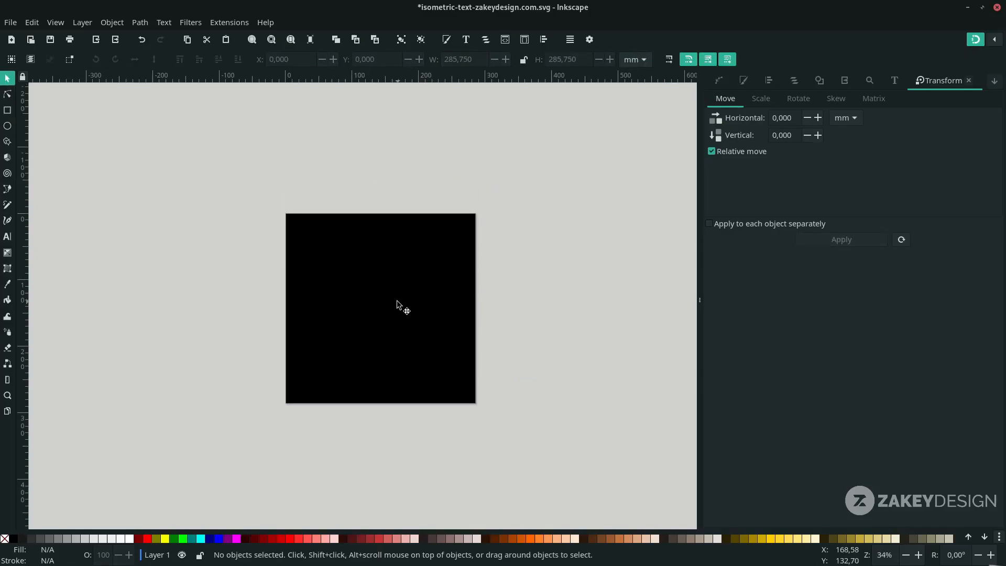
- Add the text "STACK" on the black square and fill it white
key(t)
click(359, 303)
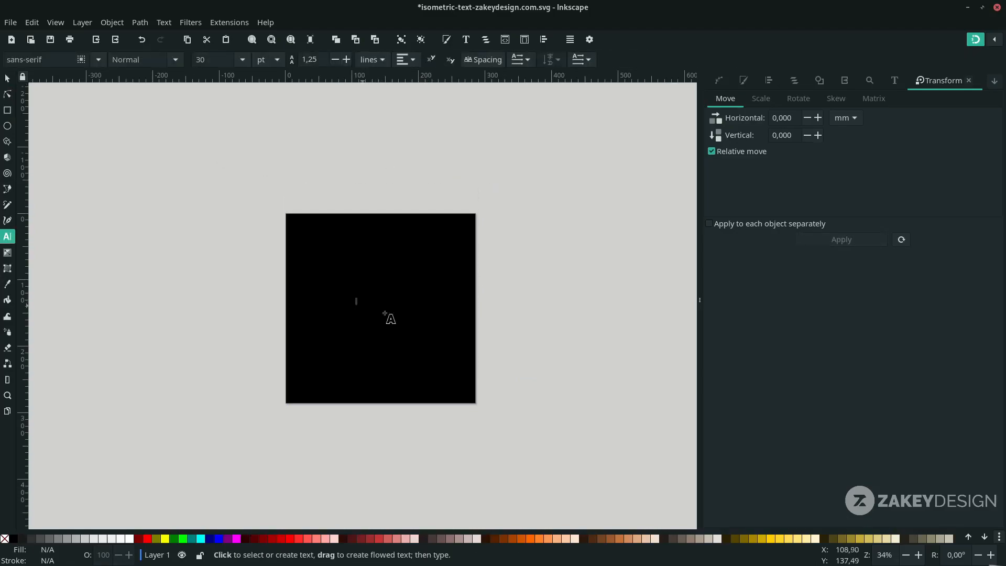
text(ZA)
key(ctrl+a)
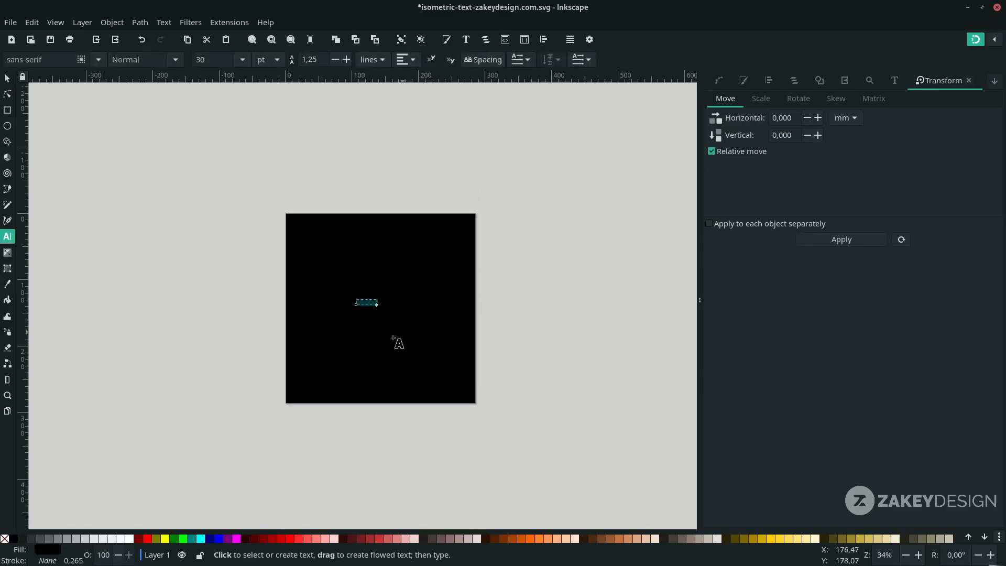
click(131, 539)
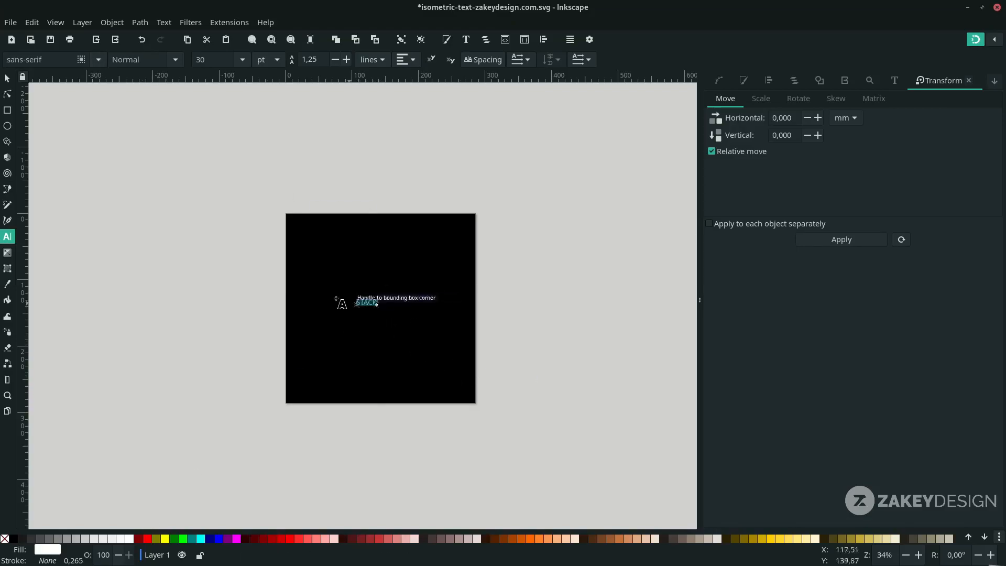
- Set the text's font to Montserrat with the Heavy style
triple_click(57, 56)
text(Mont)
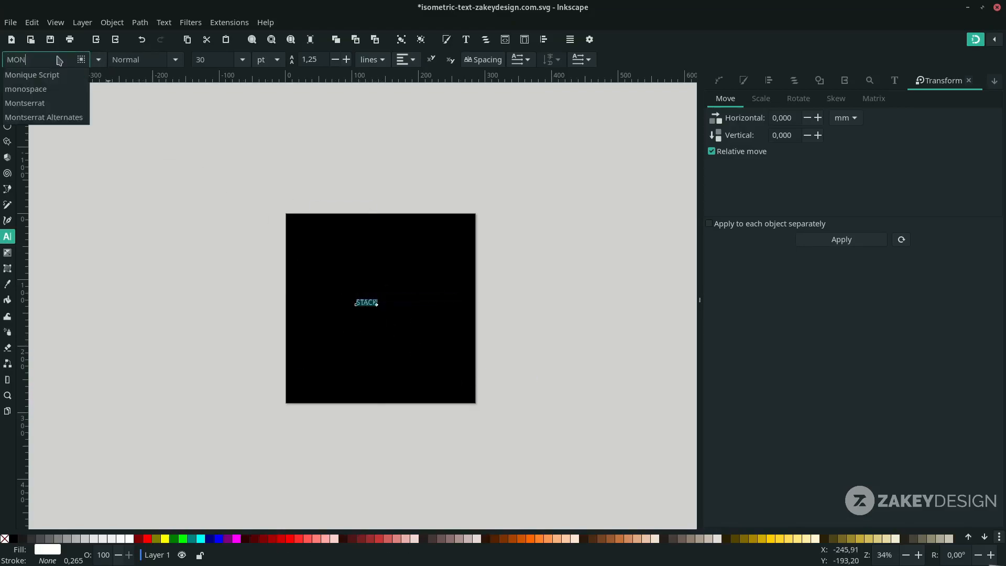
click(60, 104)
click(174, 59)
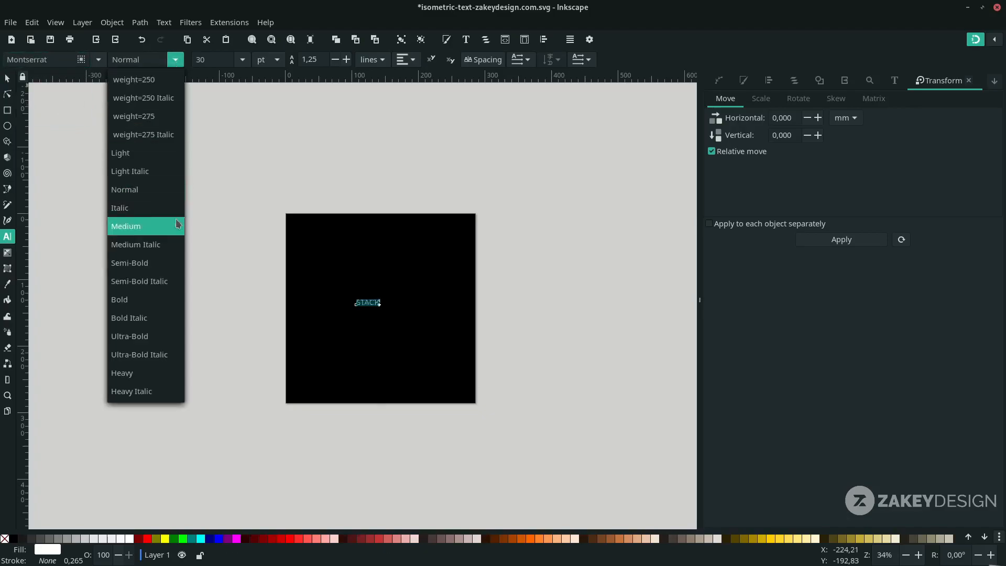
click(177, 372)
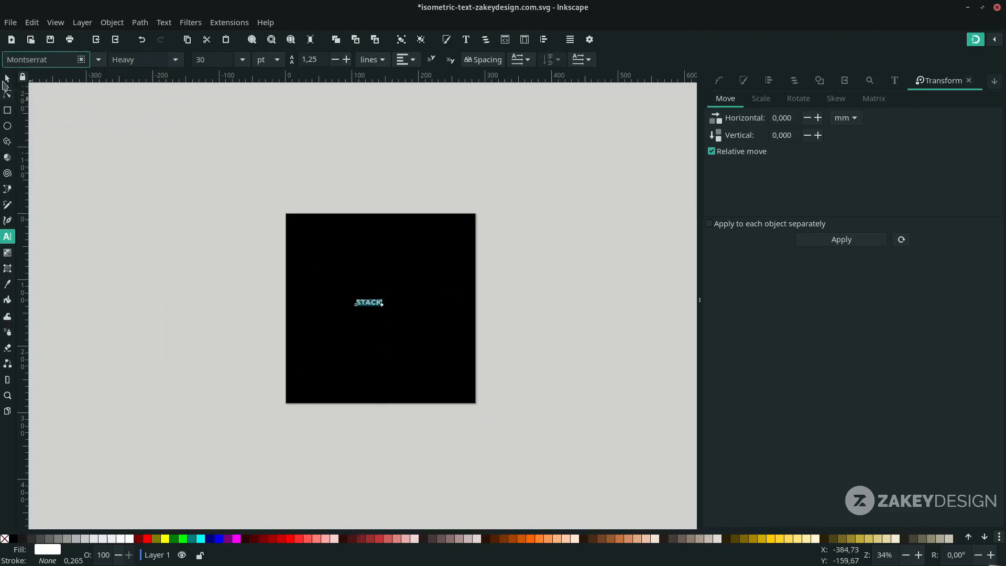
- Enlarge the STACK text to about 145 by 30 mm and position it centred in the upper half of the page
key(Escape)
key(s)
drag(388, 311, 442, 358)
scroll(404, 316, up, 1)
drag(422, 305, 428, 280)
scroll(443, 315, up, 3)
drag(389, 262, 389, 252)
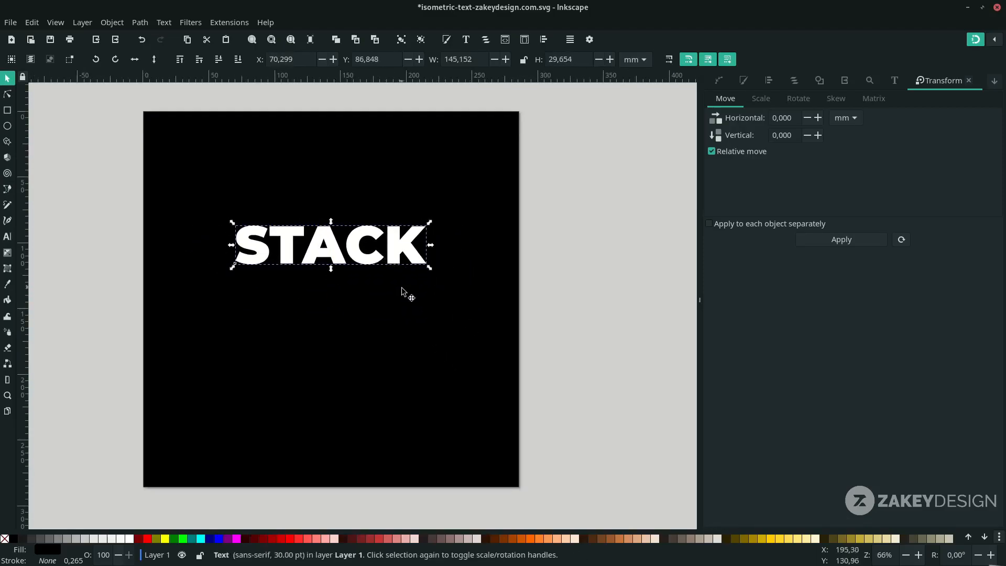
key(Escape)
scroll(404, 288, down, 1)
scroll(480, 321, down, 1)
scroll(480, 321, up, 1)
key(ctrl+shift+f)
click(440, 291)
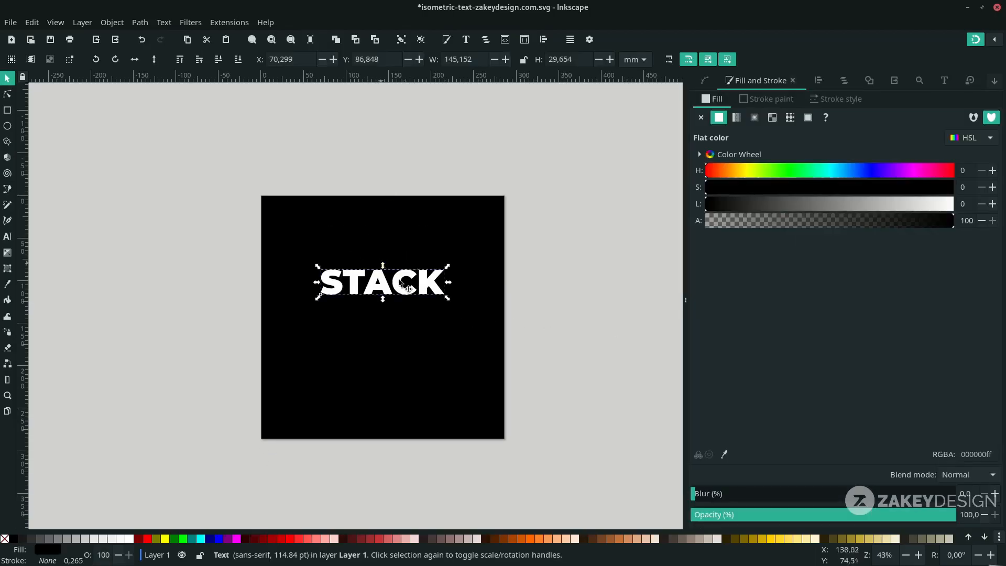
click(539, 299)
- Skew the STACK text vertically by -30 degrees with the Transform command
click(415, 294)
click(111, 22)
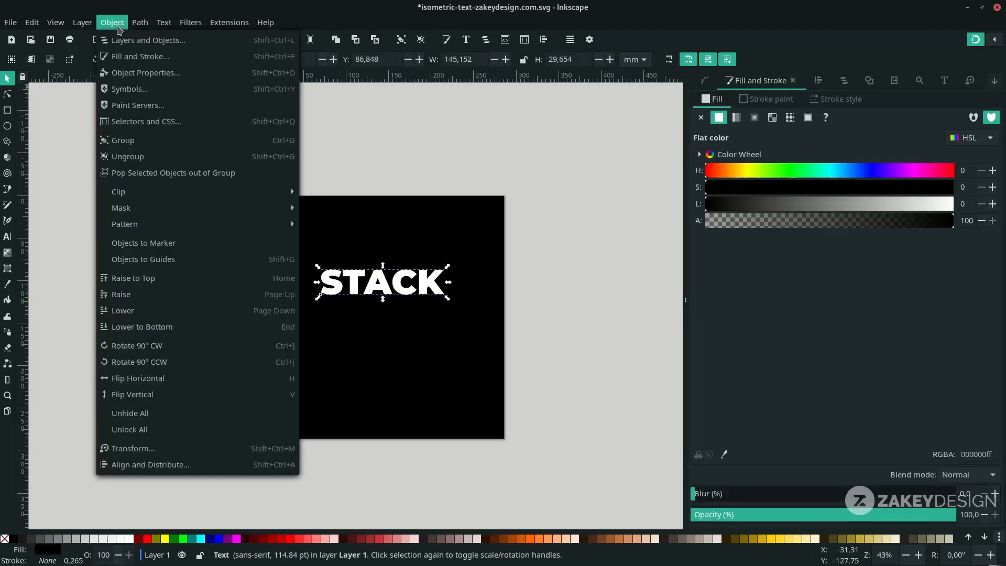
click(160, 454)
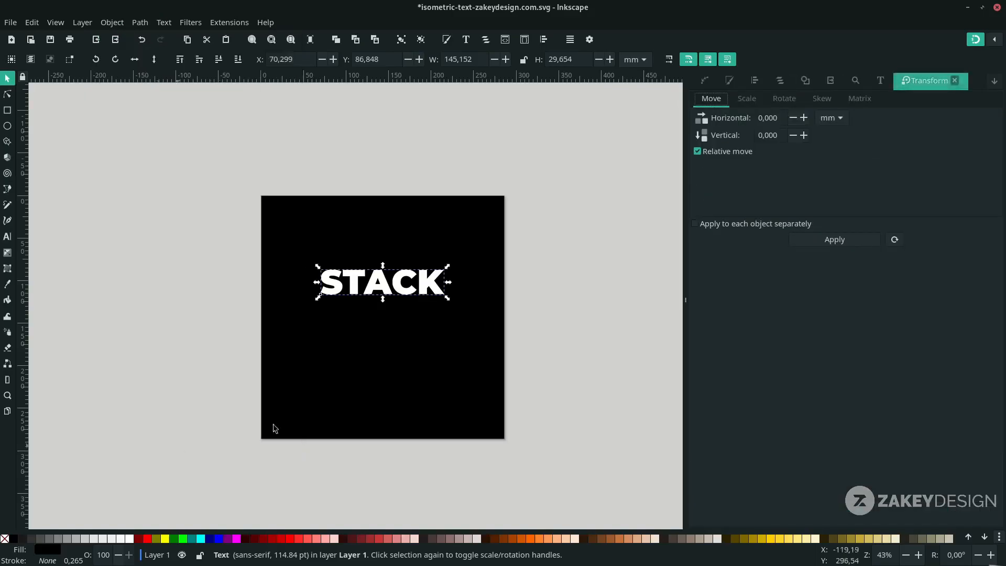
click(828, 100)
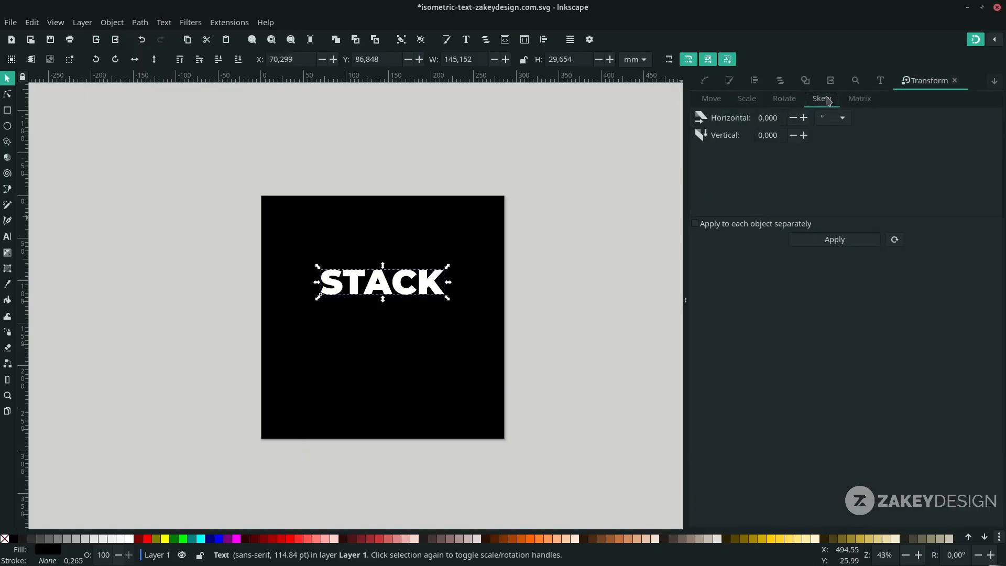
click(780, 136)
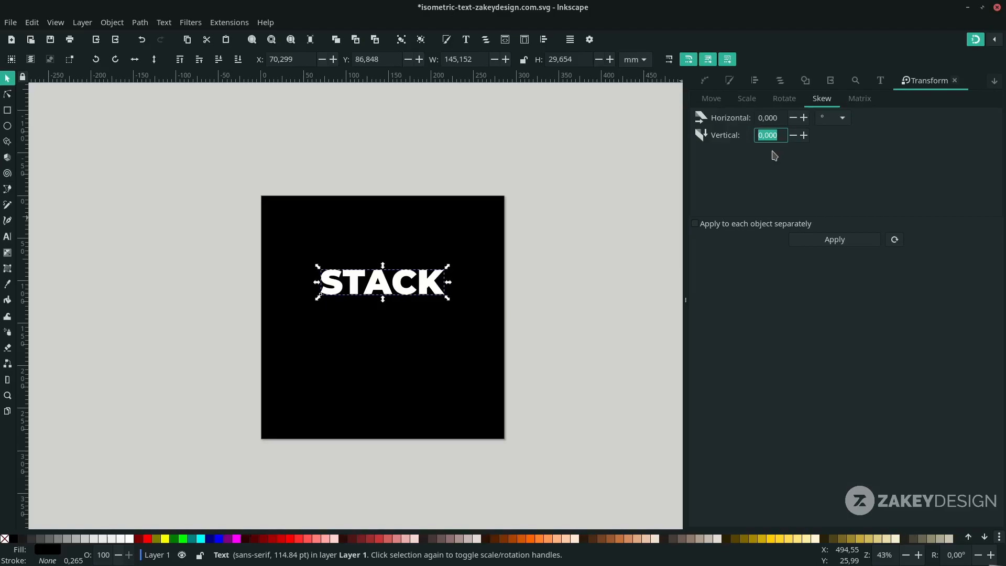
text(-30)
key(Return)
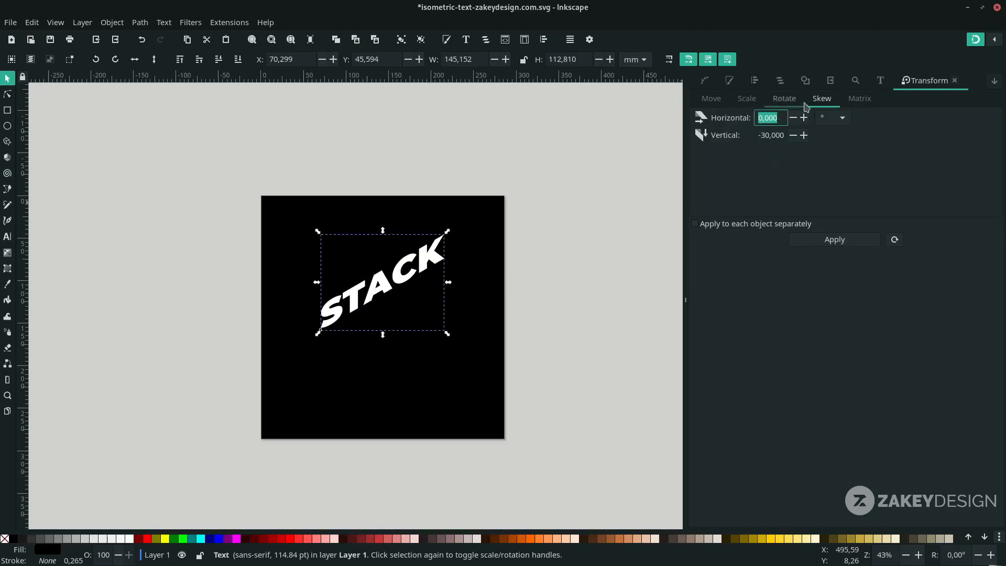
- Rotate the skewed STACK text 60 degrees clockwise
click(785, 99)
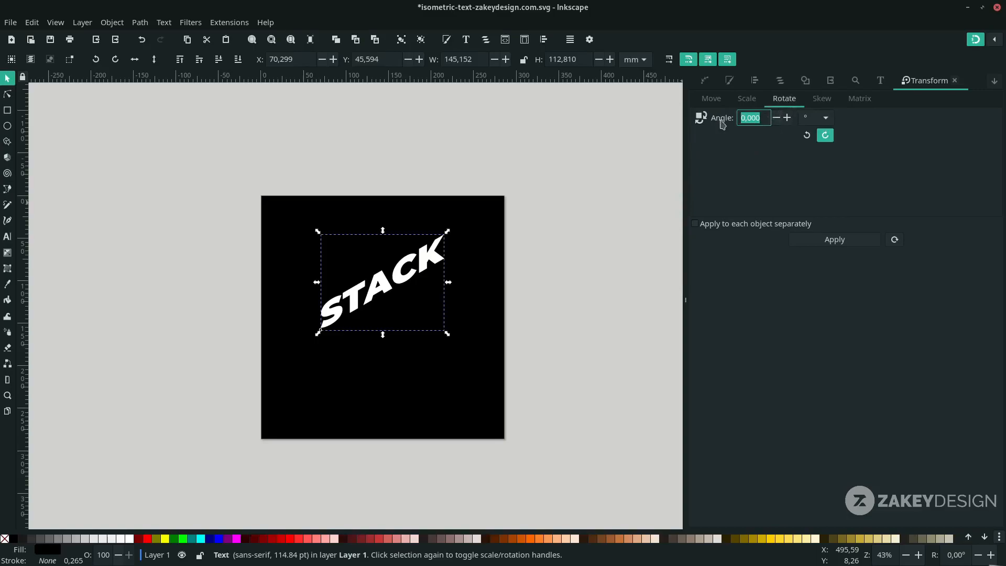
text(60)
key(Return)
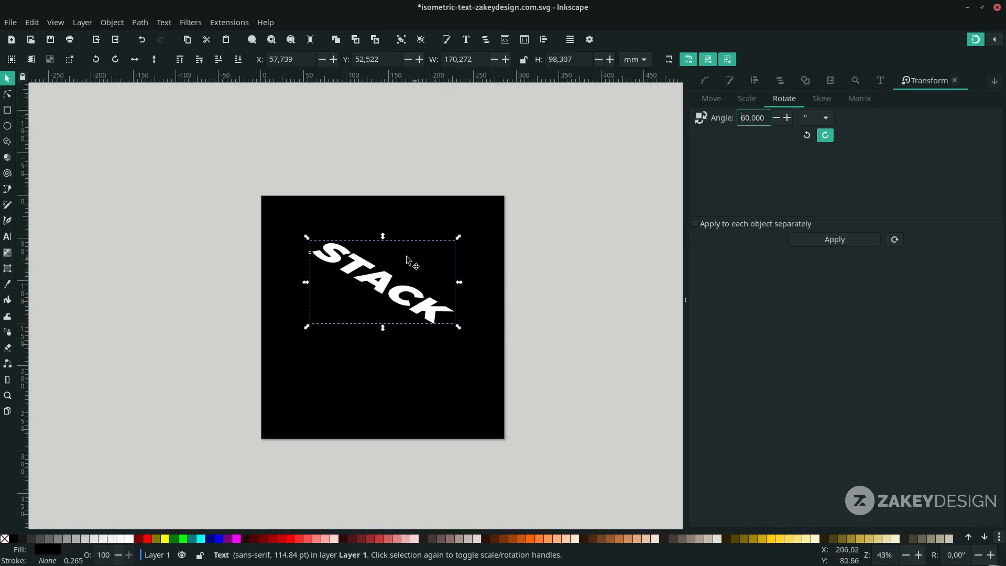
scroll(609, 337, up, 1)
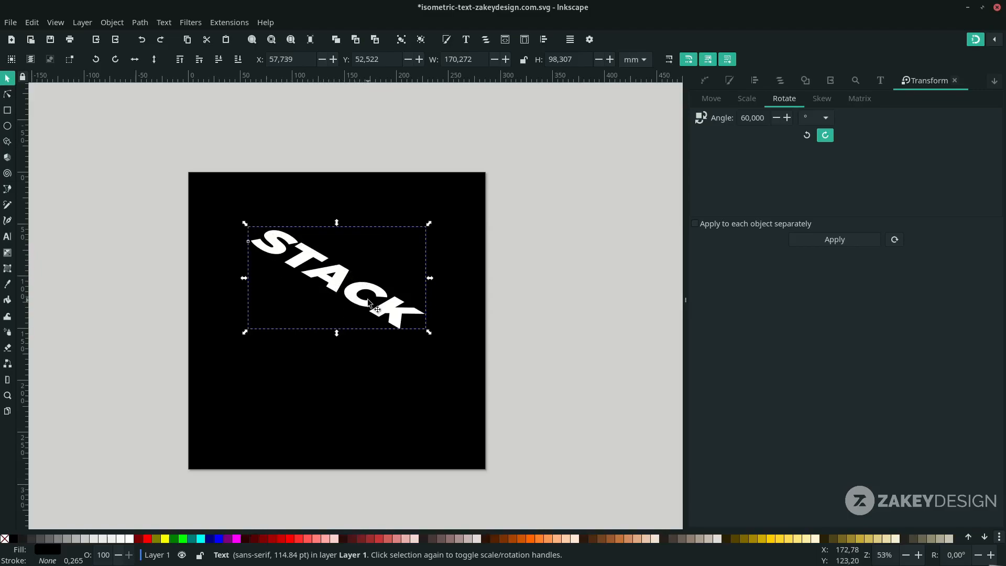
- Give the STACK text a white stroke and a black fill
shift+click(132, 543)
click(341, 300)
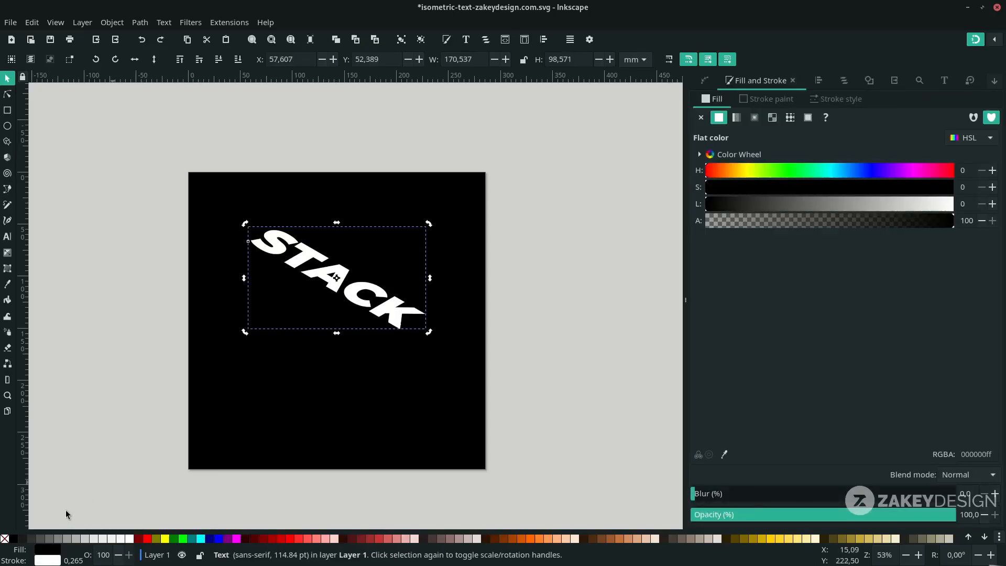
click(13, 540)
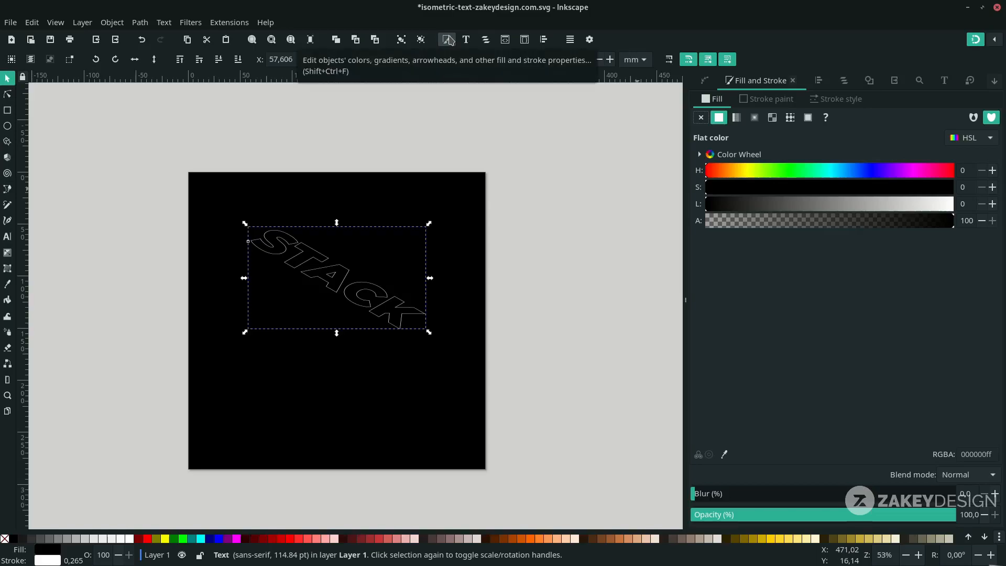
- Set the stroke width of the STACK text to 3 px
click(837, 100)
click(828, 120)
click(818, 139)
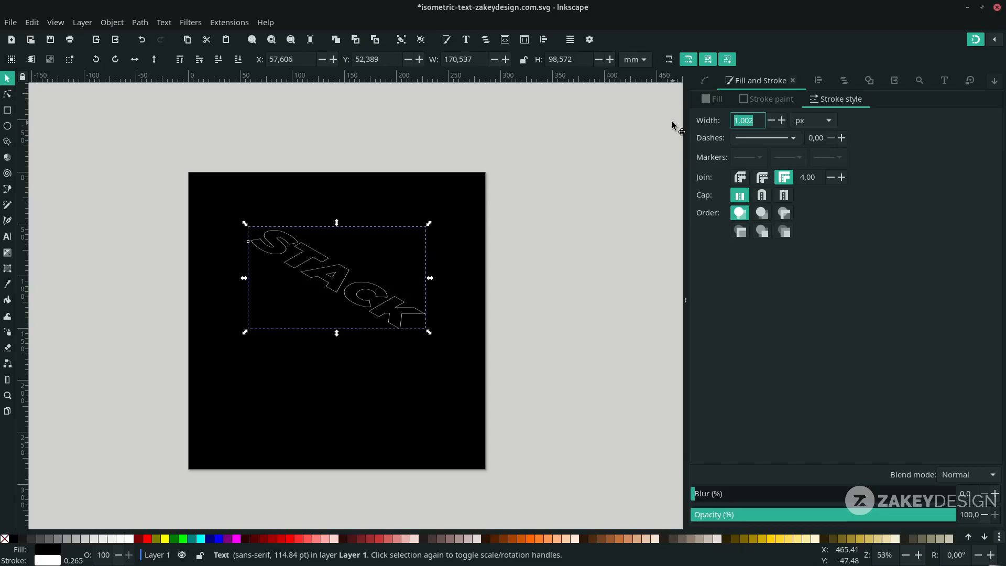
text(3)
key(Return)
click(515, 264)
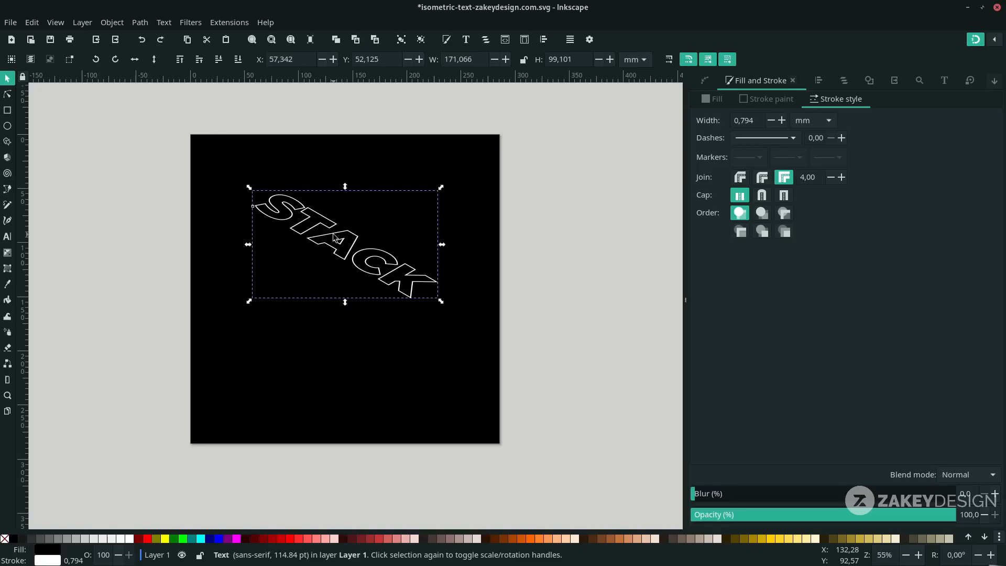
- Convert the outlined STACK text to paths and combine the ungrouped letters into one single path
click(141, 23)
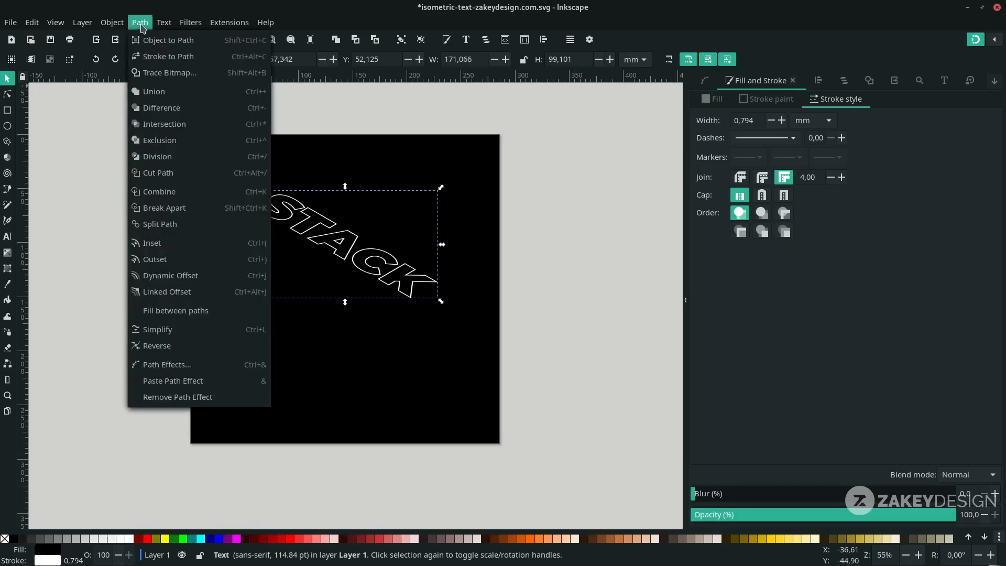
click(172, 45)
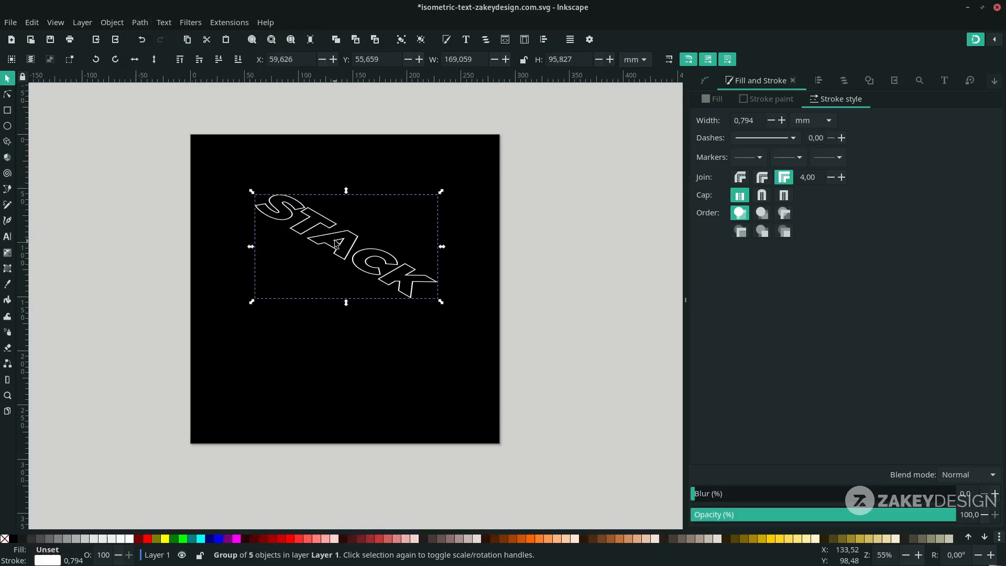
right_click(336, 243)
click(395, 458)
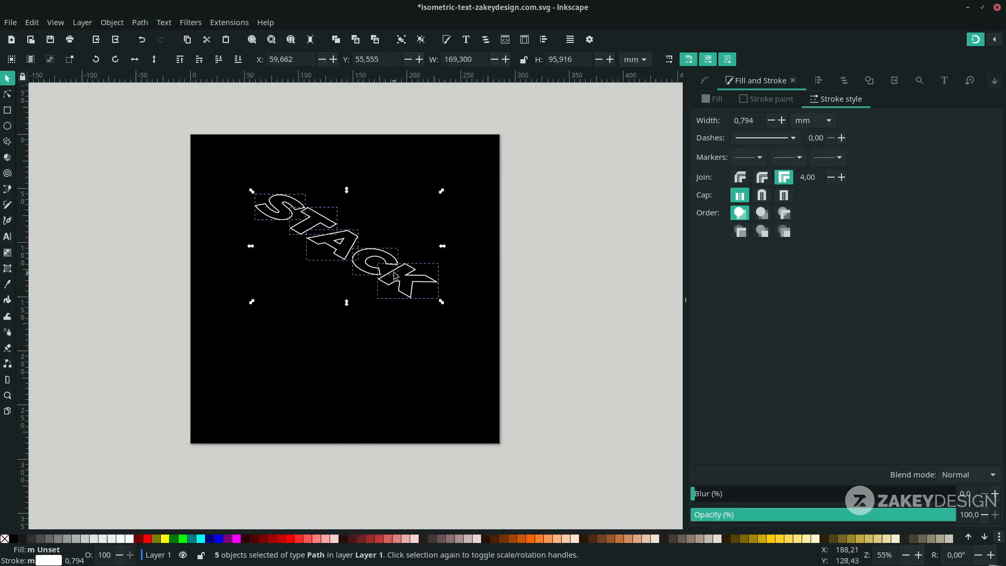
click(139, 22)
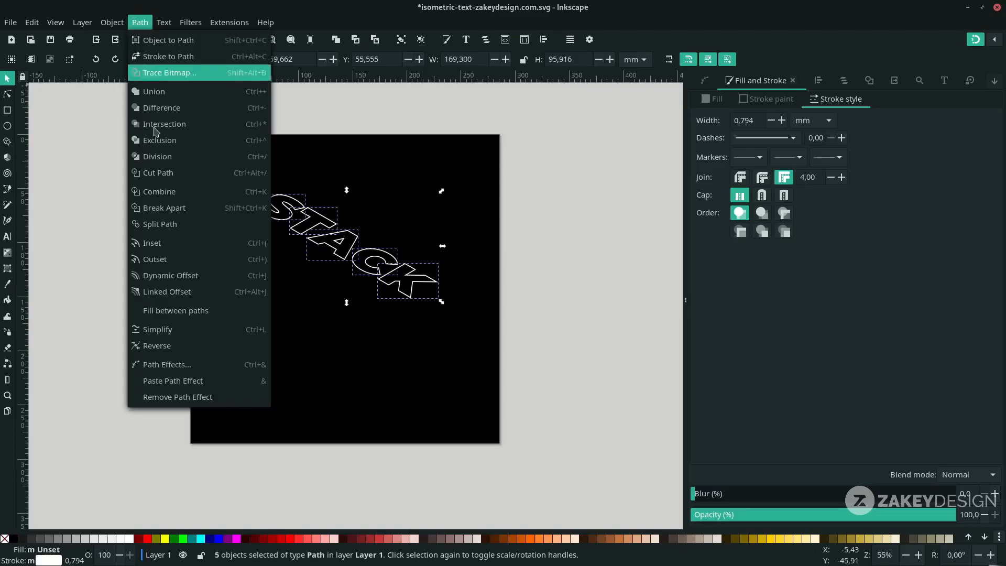
click(185, 192)
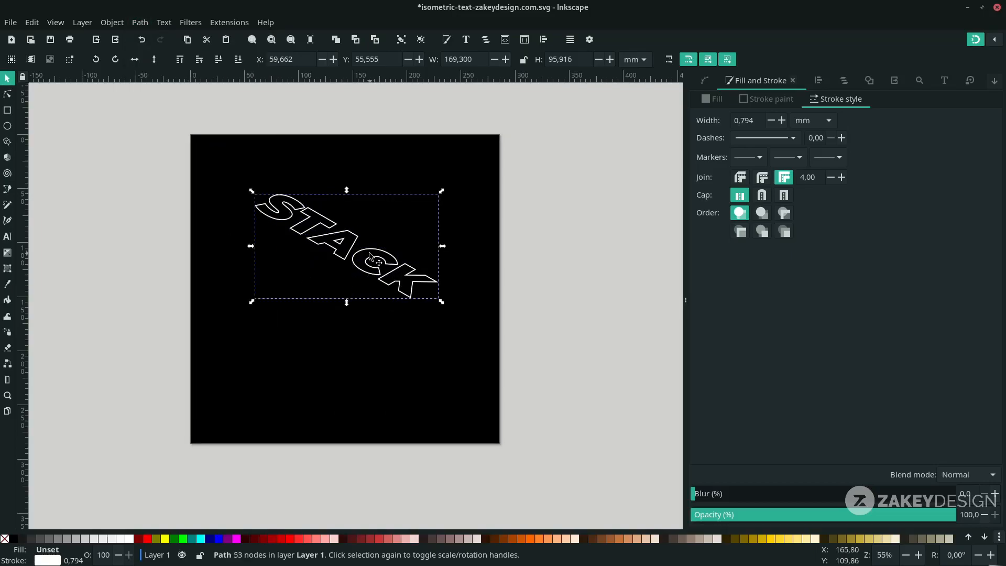
- Duplicate the STACK path and place the copy straight below the original, at Y about 174 mm
key(ctrl+d)
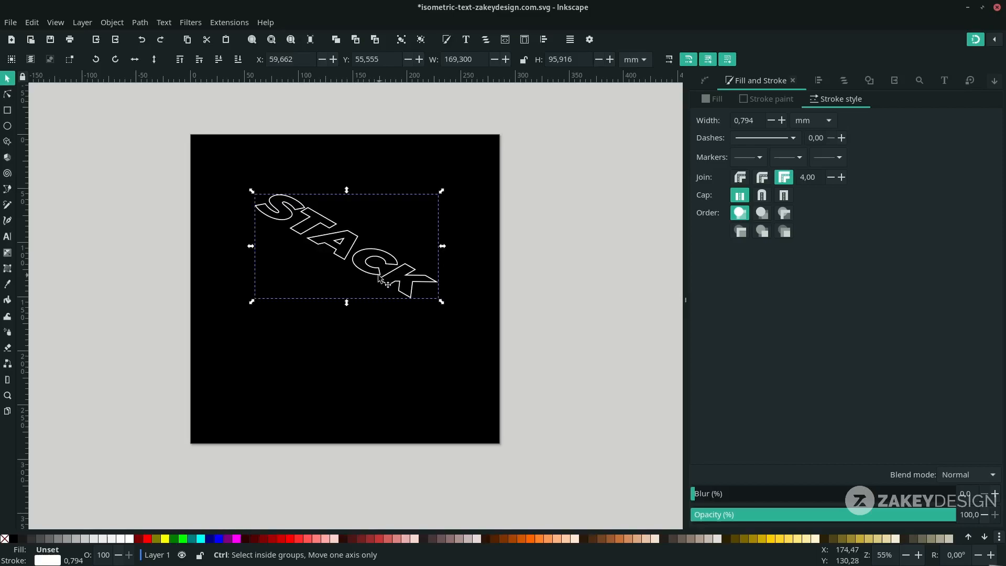
key(ctrl+z)
key(ctrl+d)
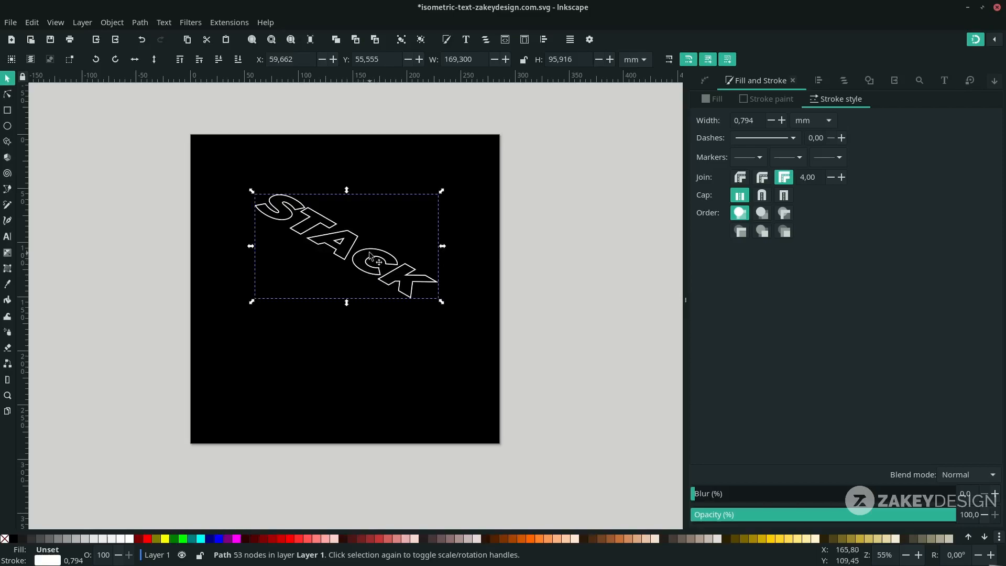
drag(370, 256, 366, 387)
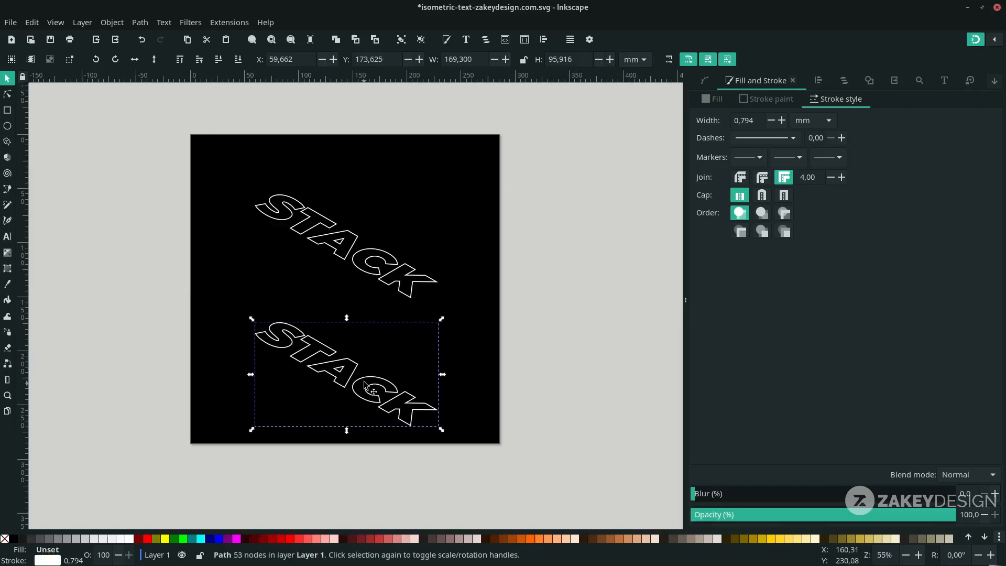
click(522, 325)
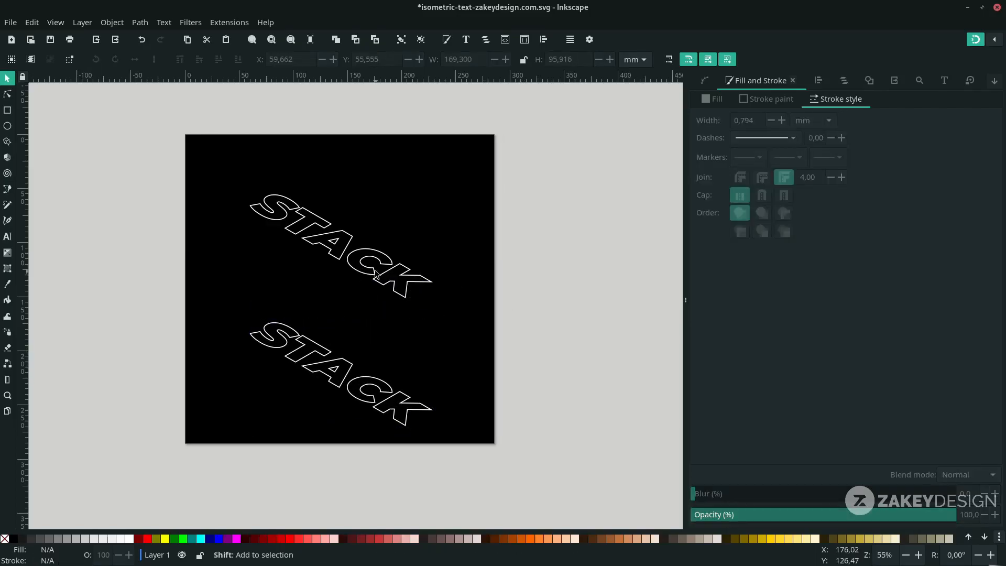
- Try moving the upper STACK path down over the lower copy to check their stacking order, and undo the move
drag(389, 297, 362, 261)
scroll(363, 260, up, 2)
scroll(370, 322, right, 3)
scroll(353, 321, left, 2)
click(334, 276)
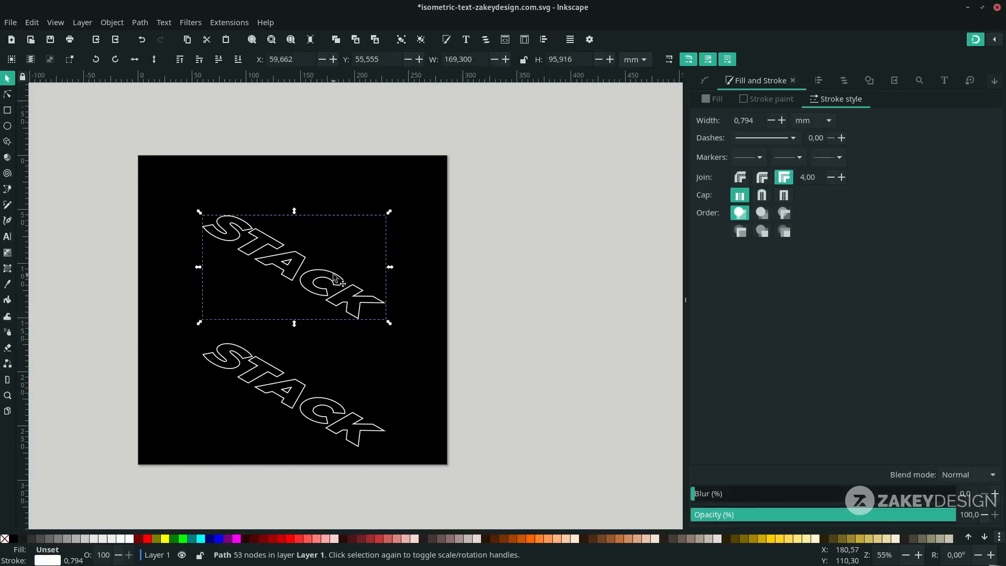
drag(328, 284, 337, 400)
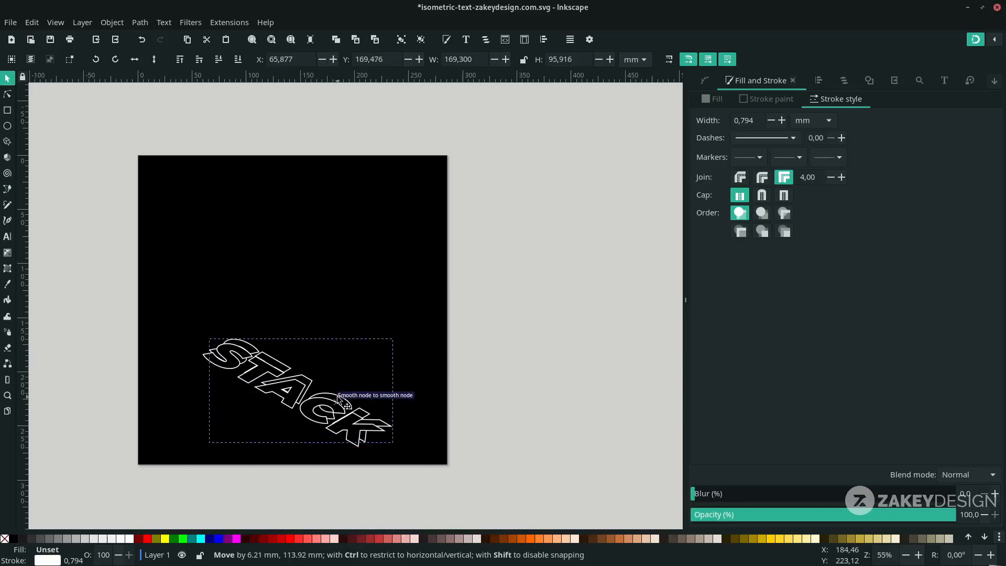
key(ctrl+z)
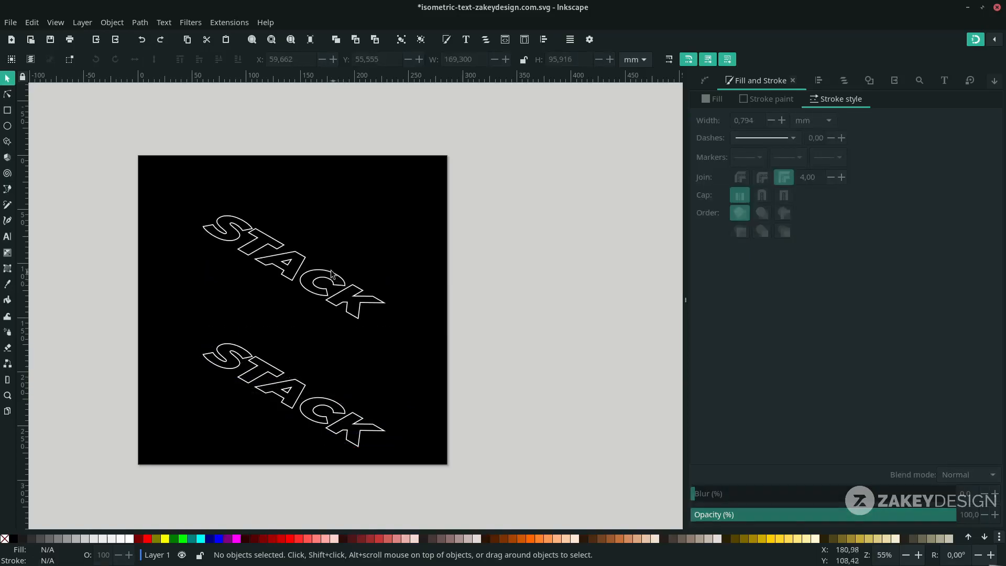
- Preview an Interpolate between the two STACK paths with 25 steps, and close it without applying
click(333, 274)
click(491, 349)
key(ctrl+a)
click(540, 235)
click(304, 264)
shift+click(289, 383)
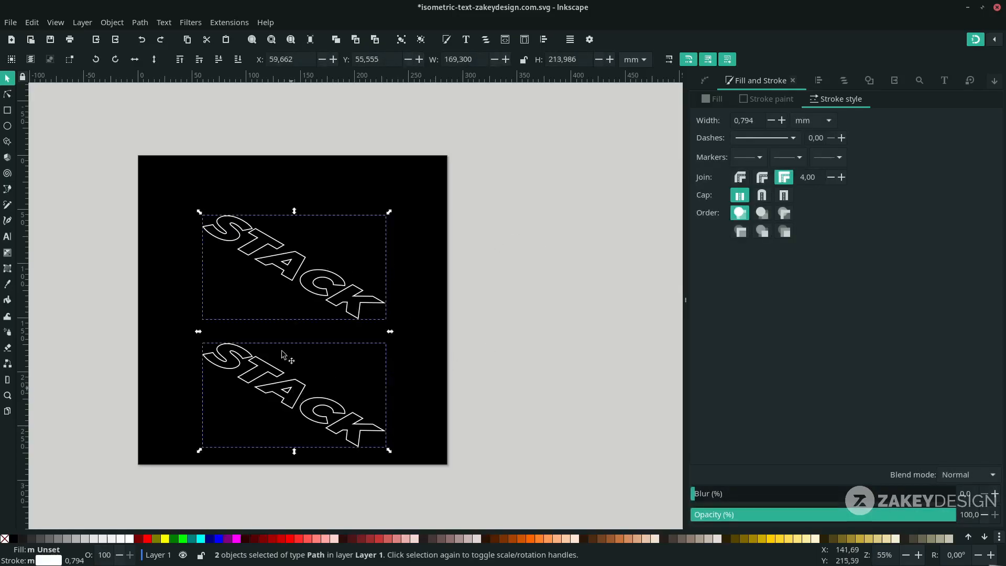
click(226, 22)
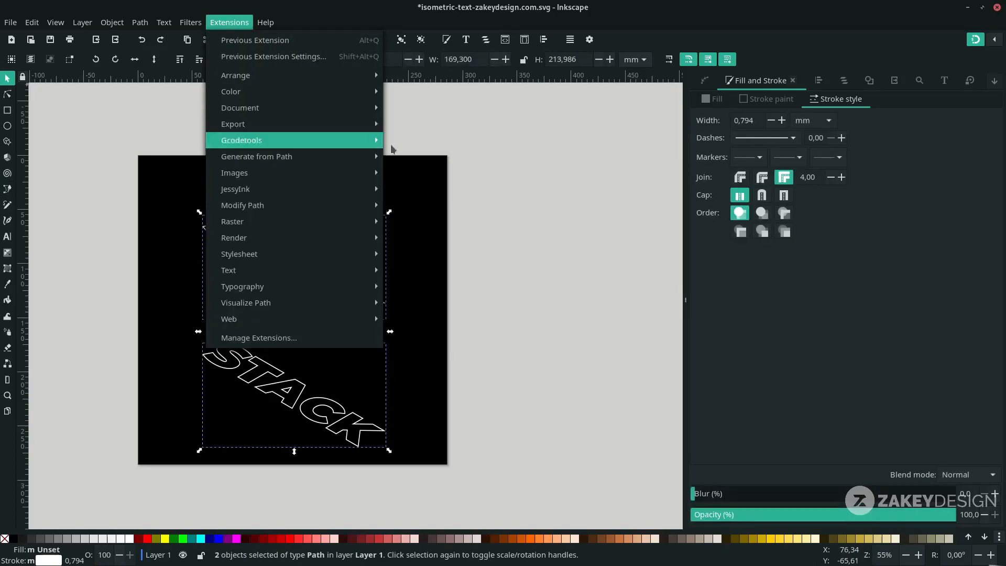
mouse_move(378, 157)
click(420, 188)
drag(472, 200, 650, 210)
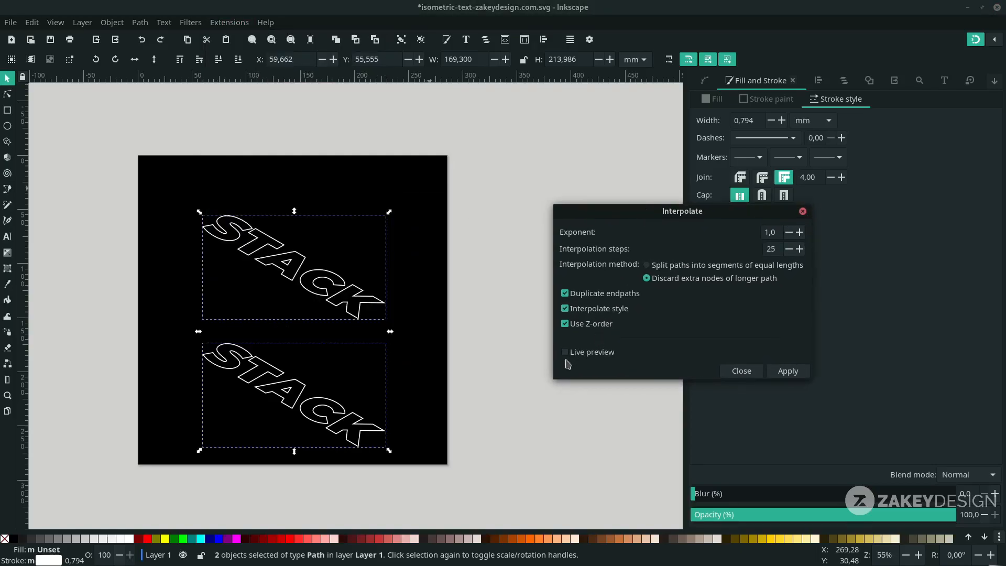
click(566, 353)
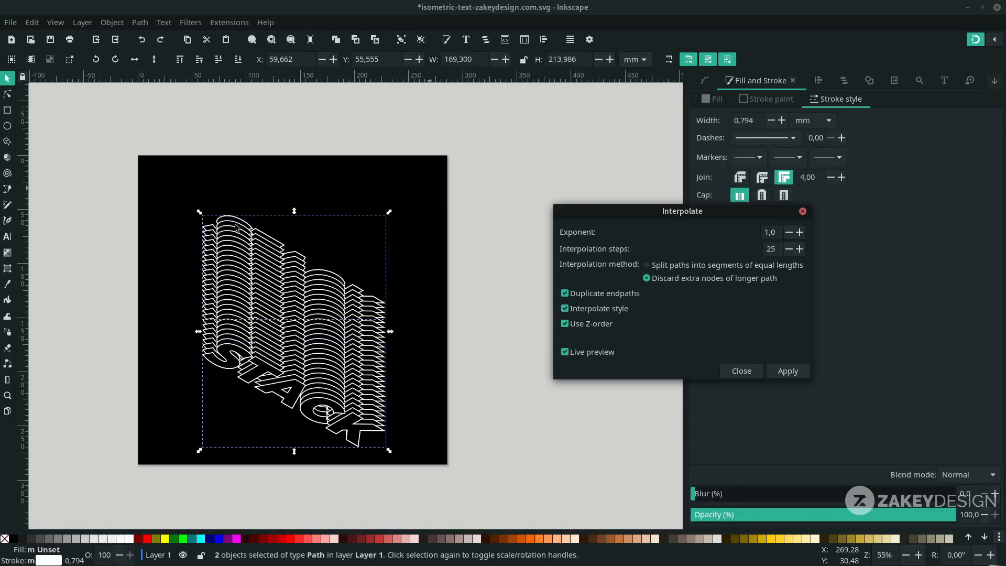
click(728, 371)
- Raise the upper STACK path to the top, test the overlap by moving it over the lower copy, and undo the move
click(277, 220)
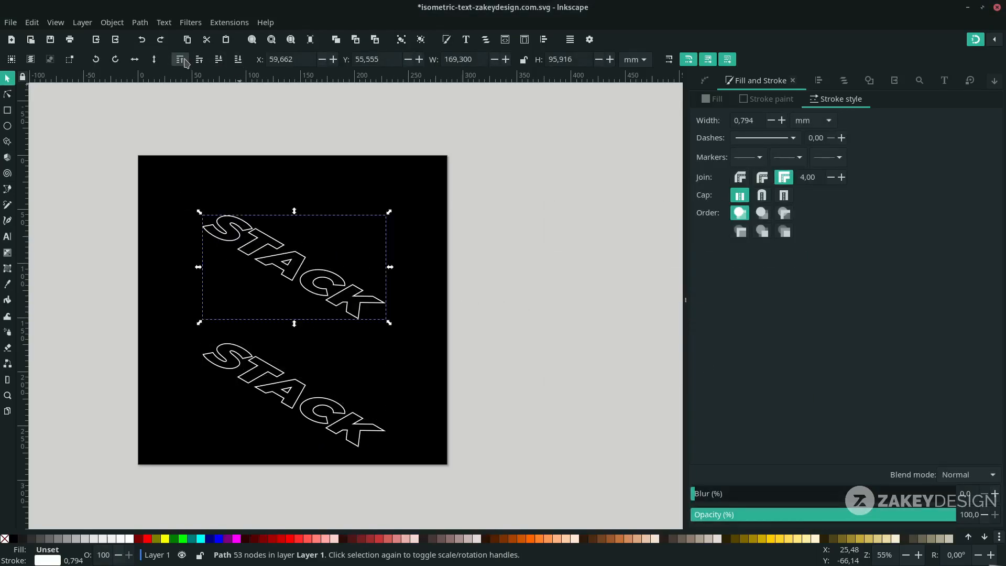
drag(286, 264, 289, 374)
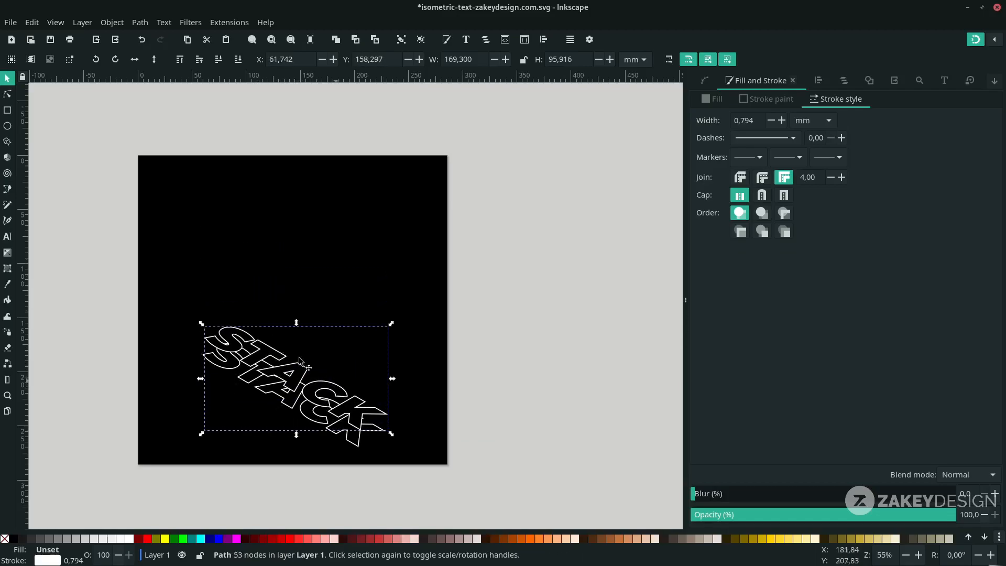
key(ctrl+z)
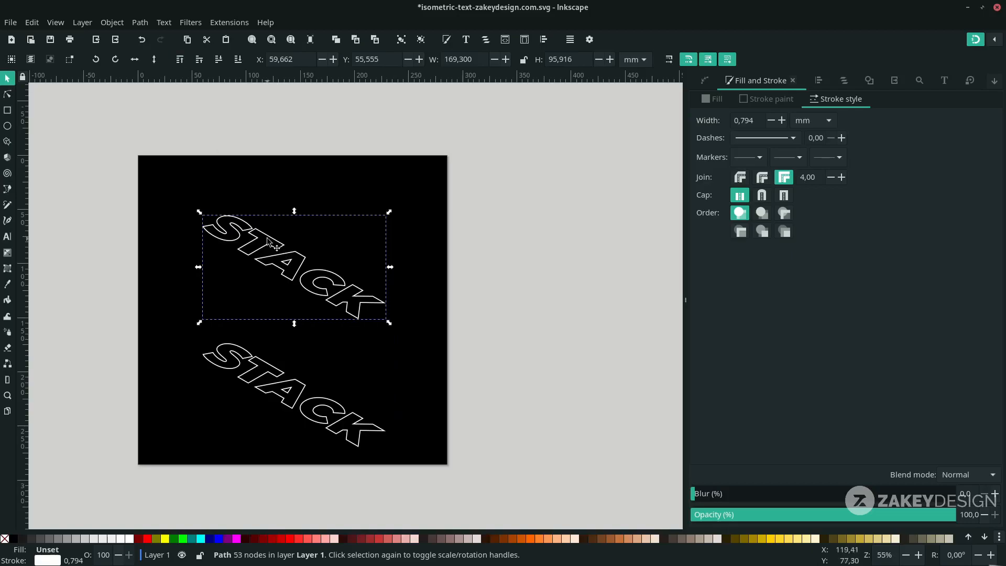
- Interpolate the two STACK paths with exponent 1,0 and 25 steps, with duplicate endpaths, interpolate style and Z-order enabled
shift+click(294, 387)
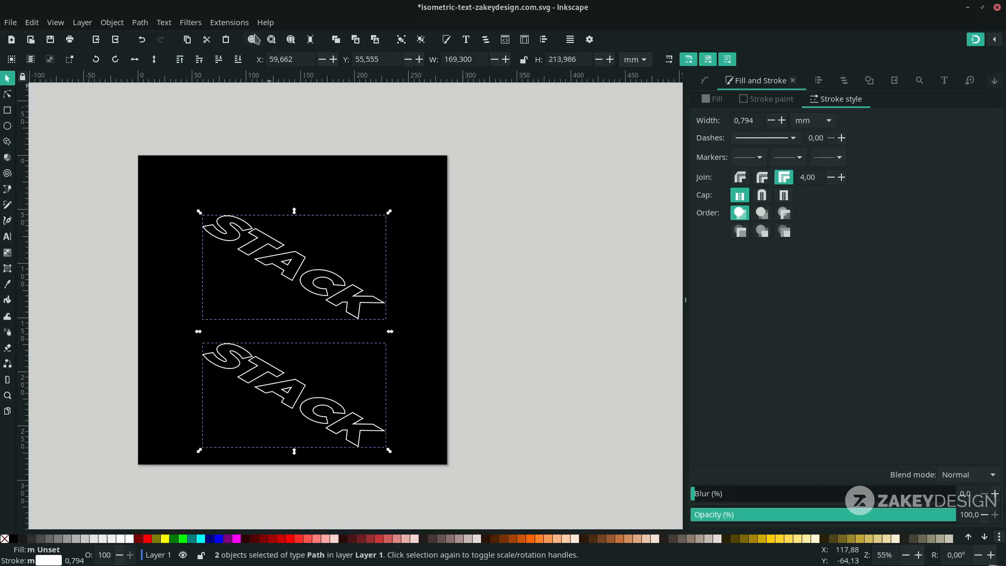
click(228, 24)
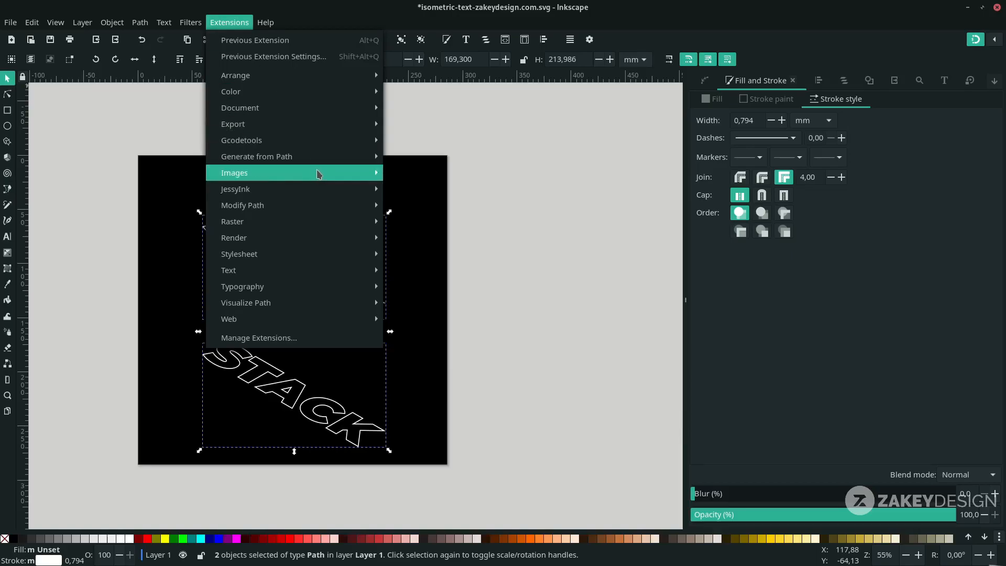
mouse_move(326, 157)
click(416, 193)
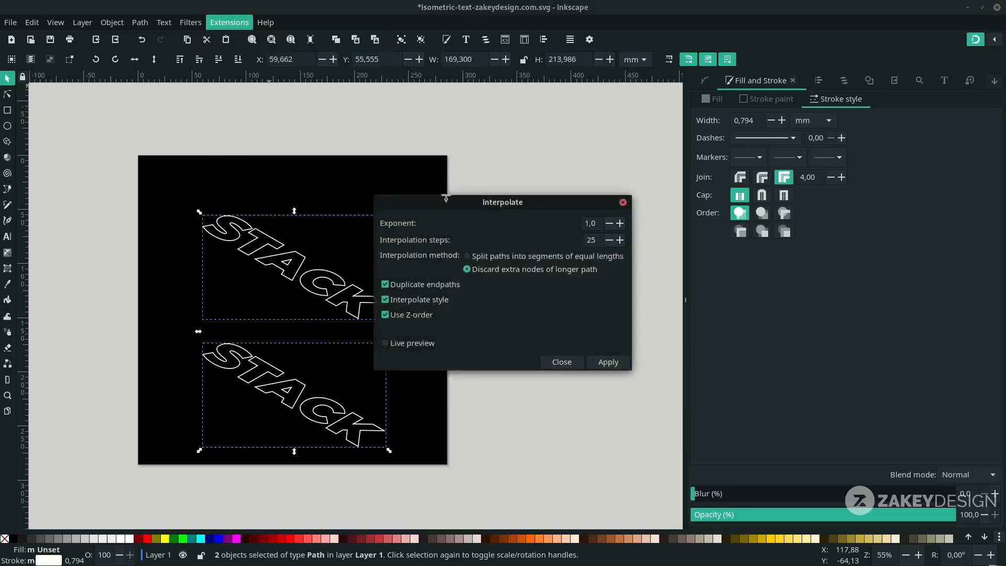
drag(524, 207, 635, 215)
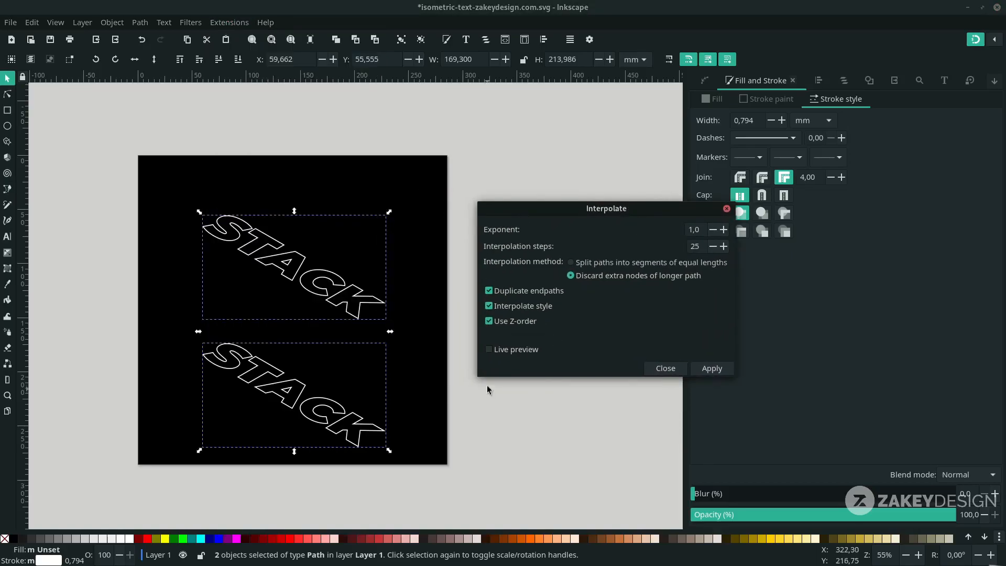
click(490, 350)
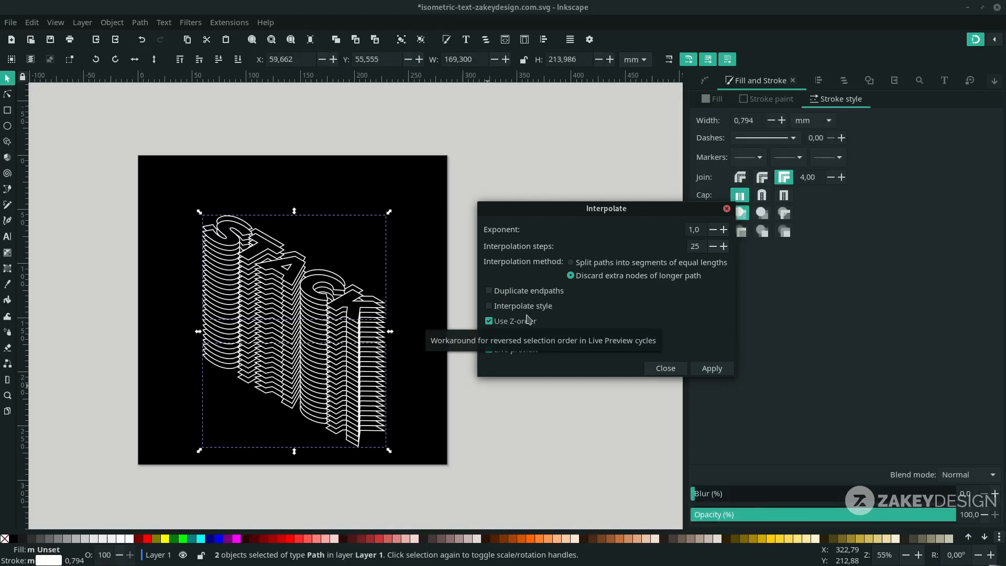
click(513, 323)
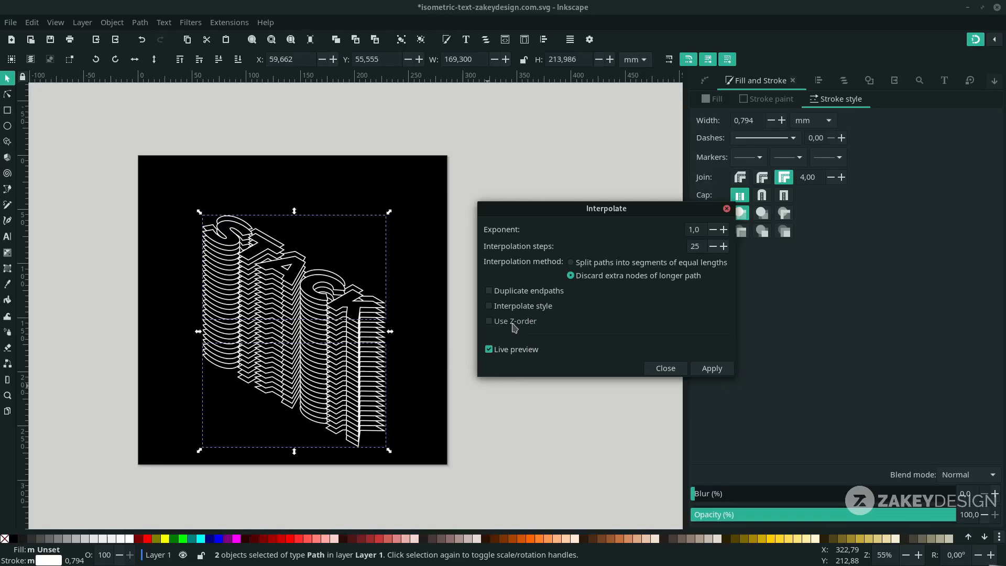
click(521, 322)
click(502, 295)
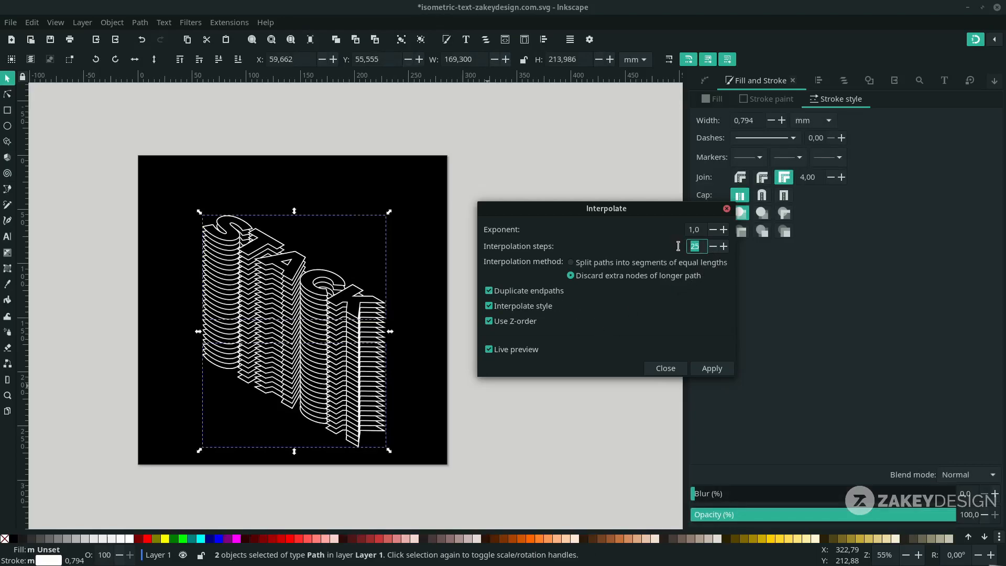
click(705, 372)
click(656, 370)
key(Escape)
- Move the whole interpolated STACK stack up to about X 55.7 mm, Y 35.9 mm on the black square
drag(519, 486, 161, 229)
drag(385, 357, 381, 335)
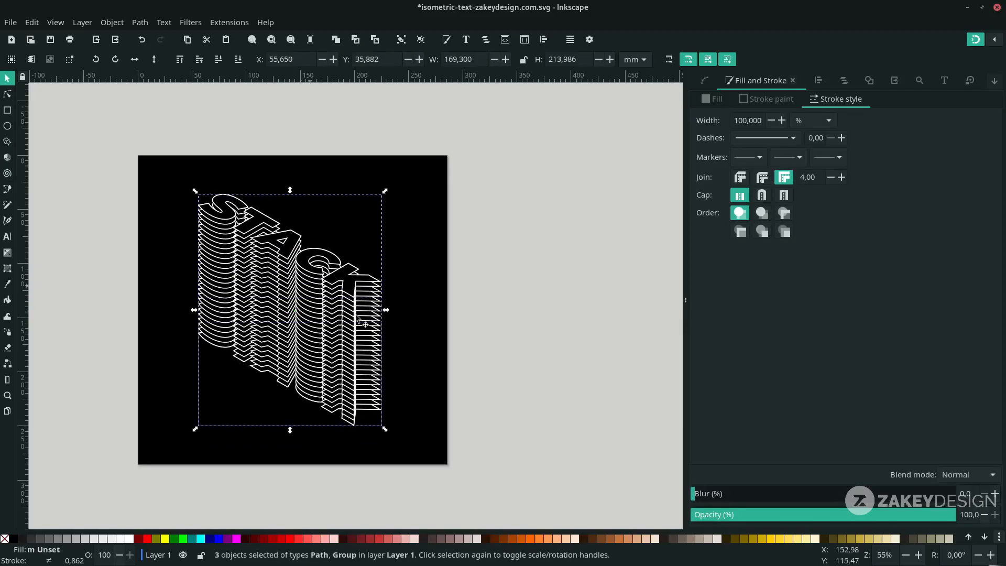
scroll(476, 373, down, 1)
click(476, 374)
drag(559, 395, 497, 364)
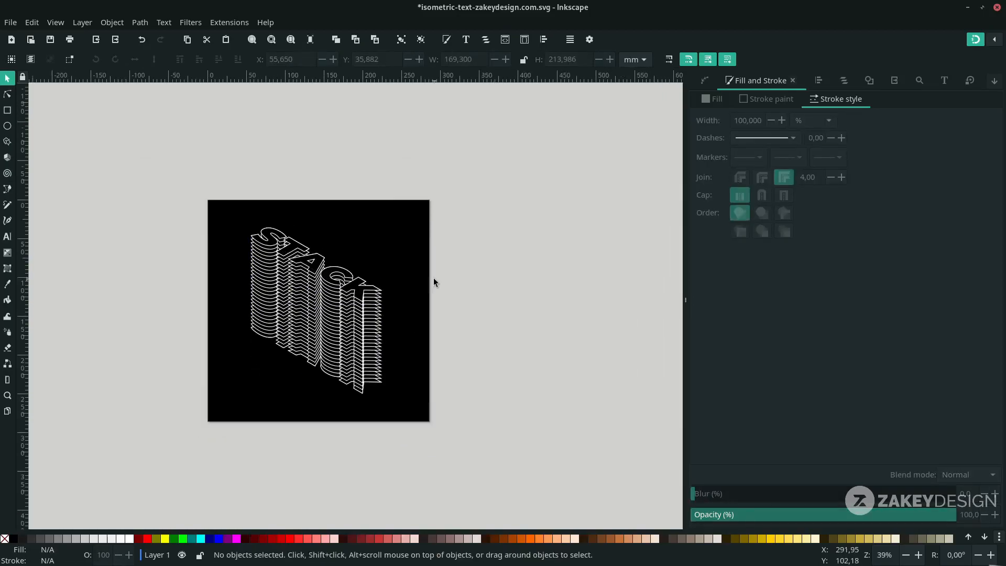
- Add a second page to the document beside the first
click(7, 413)
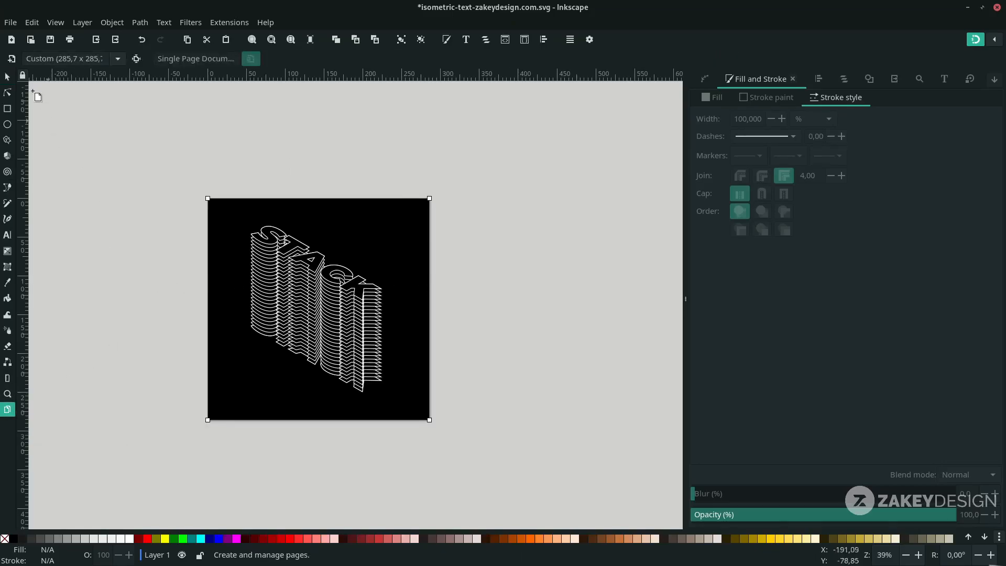
click(15, 60)
scroll(497, 282, right, 3)
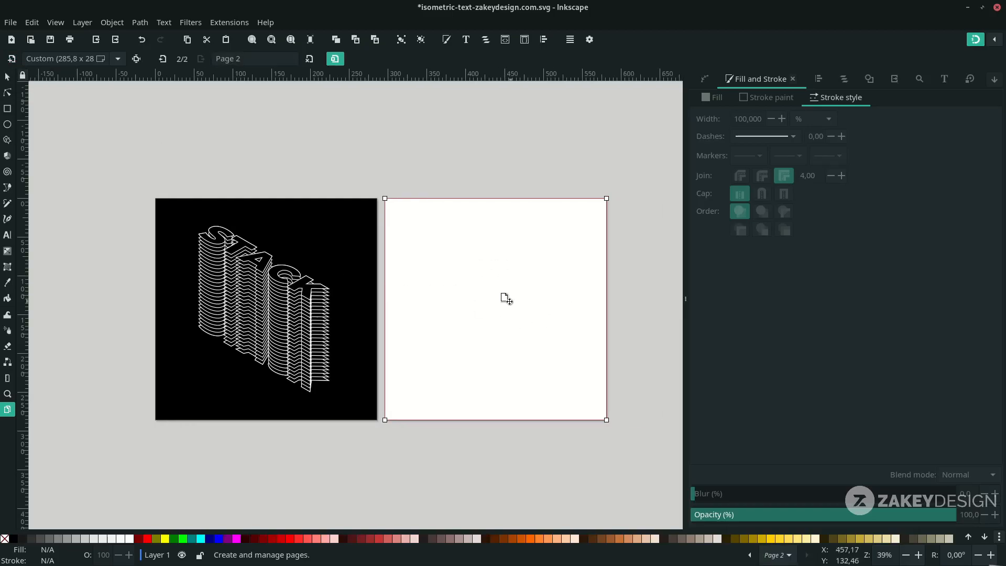
- Duplicate the black square with its STACK artwork and align the copy to the second page at X 295,750 mm, Y 0
click(7, 77)
drag(129, 174, 381, 463)
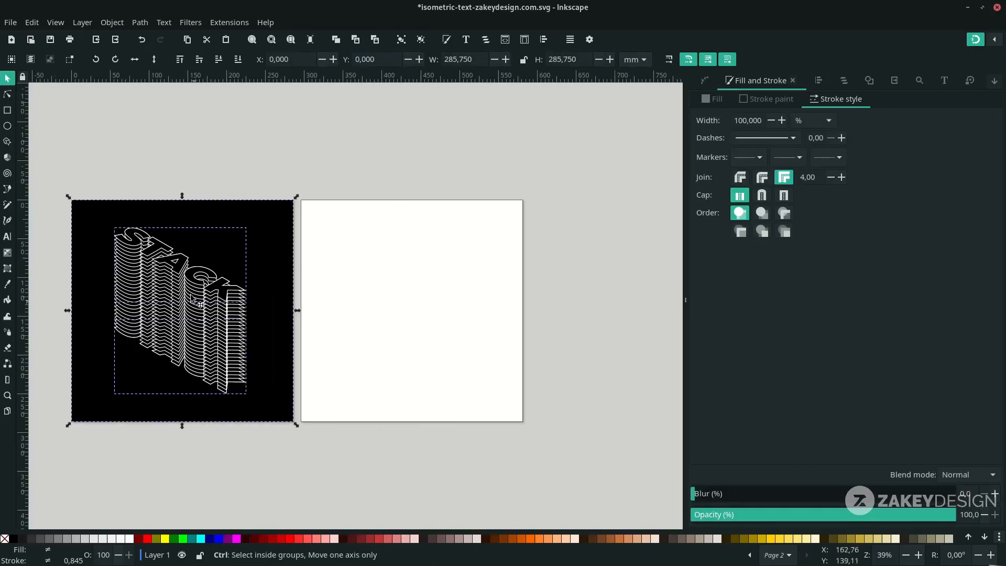
drag(161, 255, 386, 255)
scroll(445, 237, up, 1)
scroll(454, 235, right, 2)
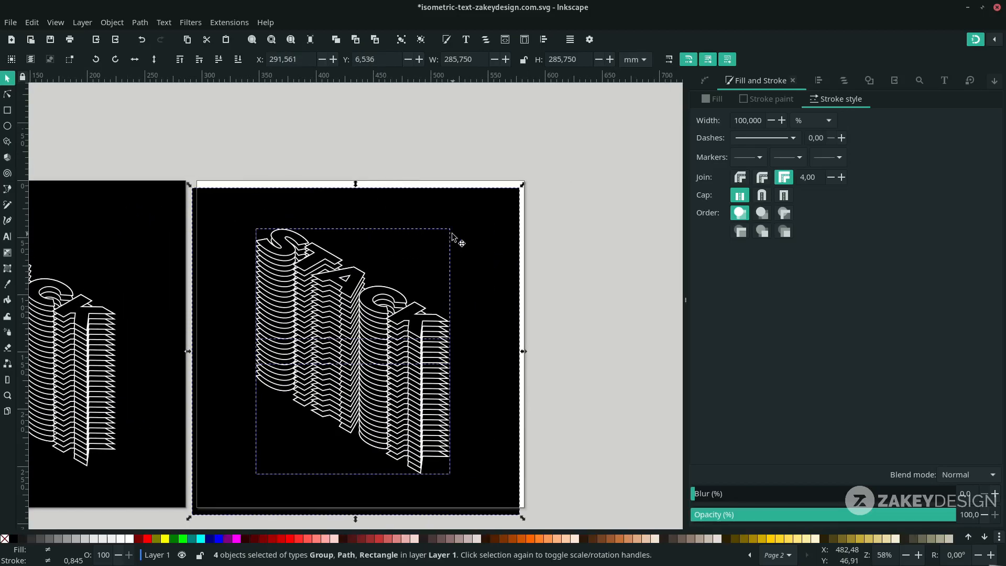
drag(488, 200, 498, 193)
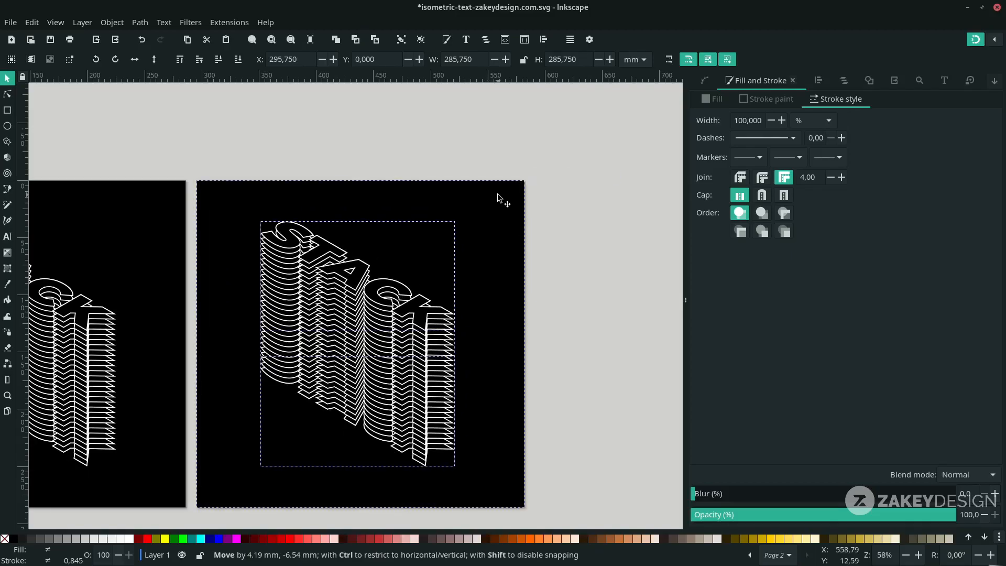
- Select a single outline layer in the upper part of the second page's stack and nudge it to about X 343.5 mm, Y 66.8 mm
scroll(363, 345, right, 4)
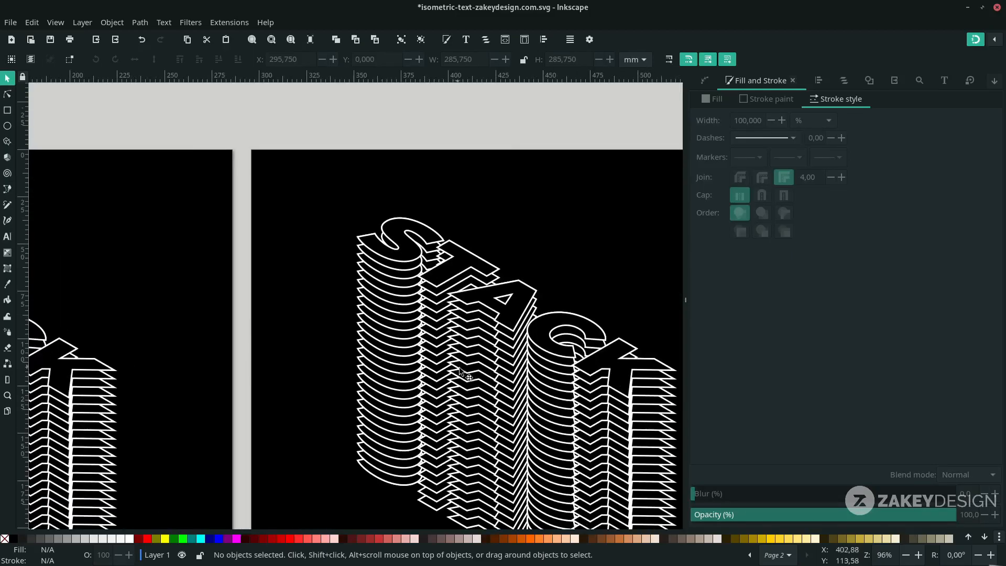
scroll(363, 345, down, 3)
scroll(363, 345, right, 2)
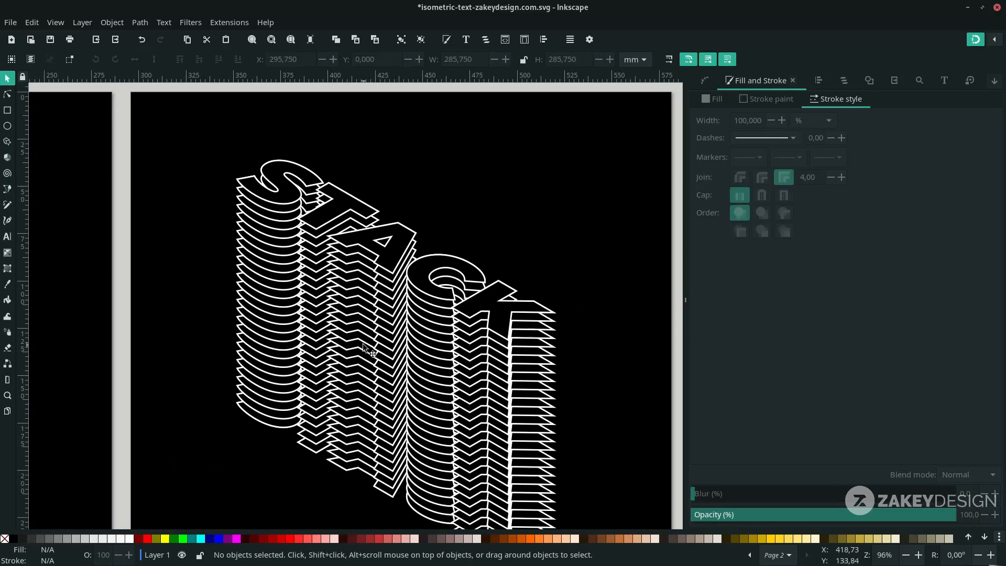
key(n)
click(359, 302)
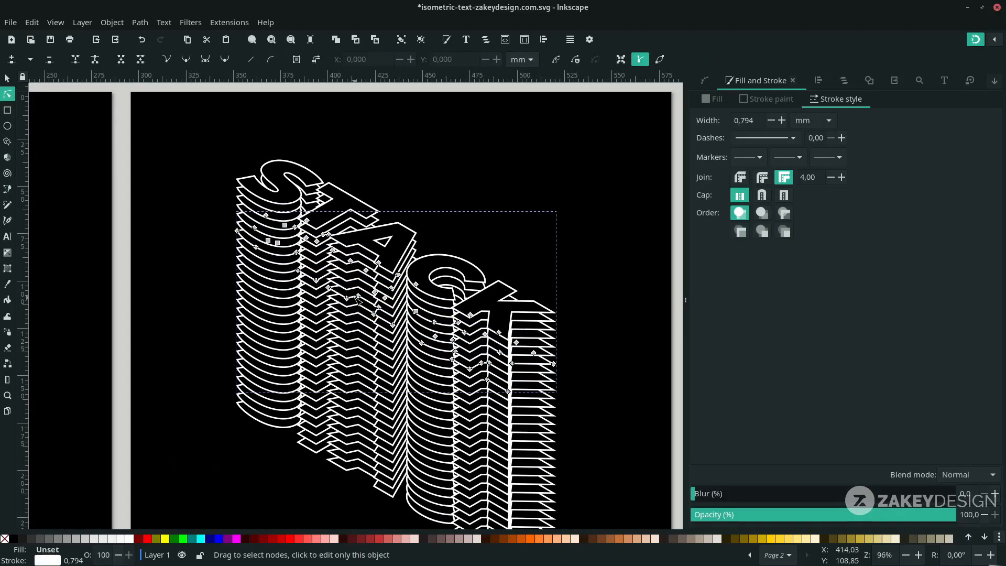
key(s)
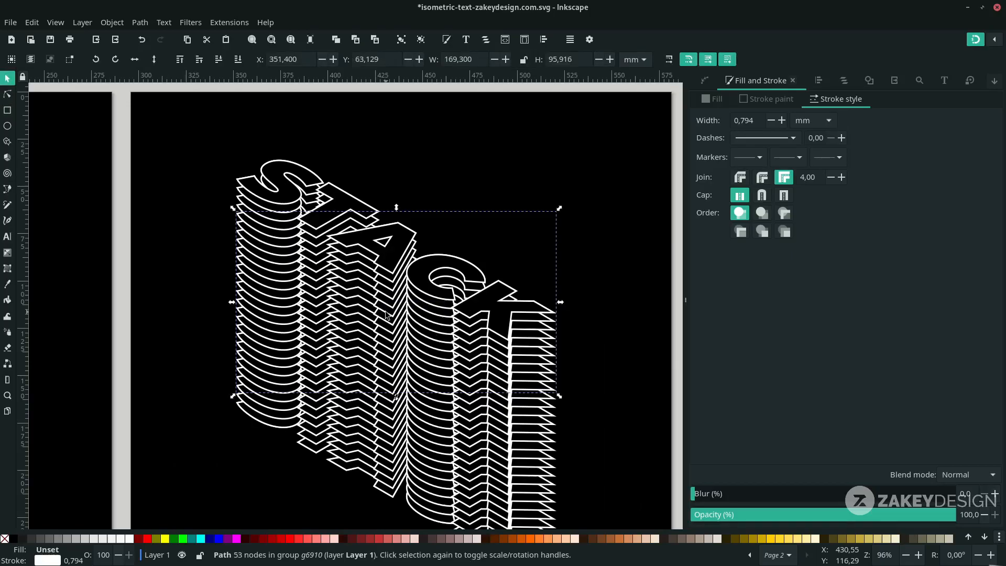
key(Left)
key(Left)
key(Left)
key(Down)
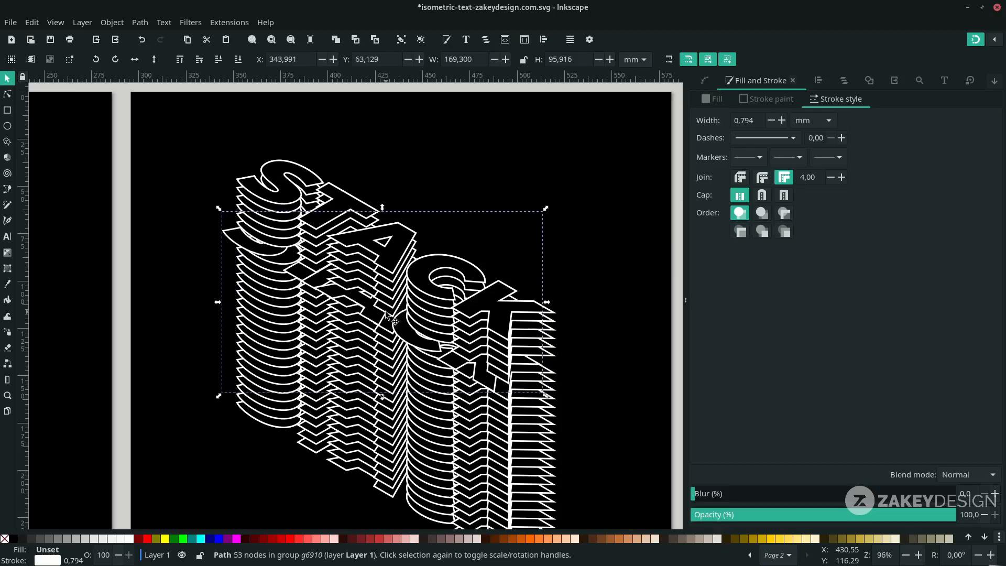
key(Right)
key(Right)
key(Right)
key(Down)
- Select a single outline layer in the lower part of the second page's stack and shift it to the right
scroll(448, 386, down, 2)
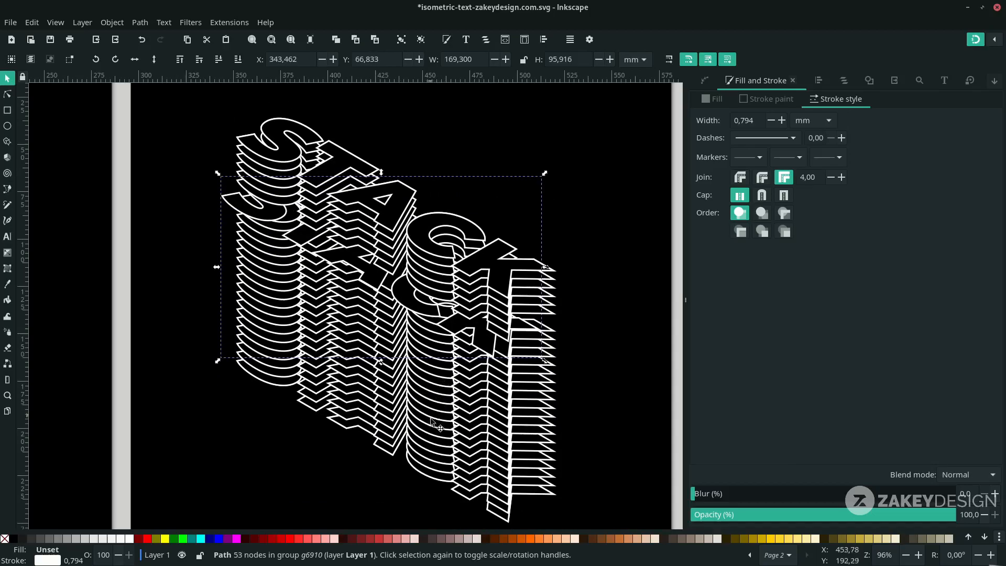
double_click(429, 424)
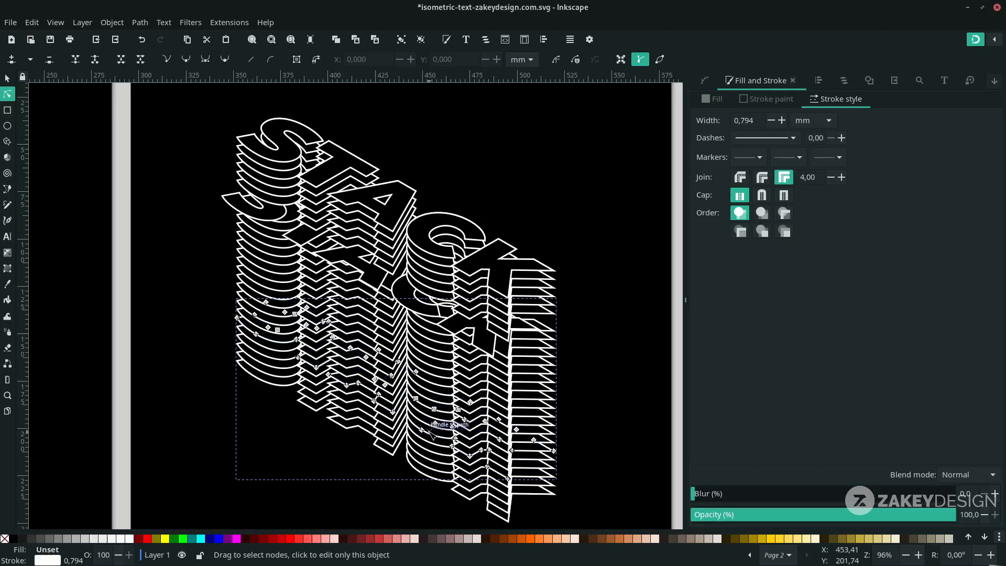
key(s)
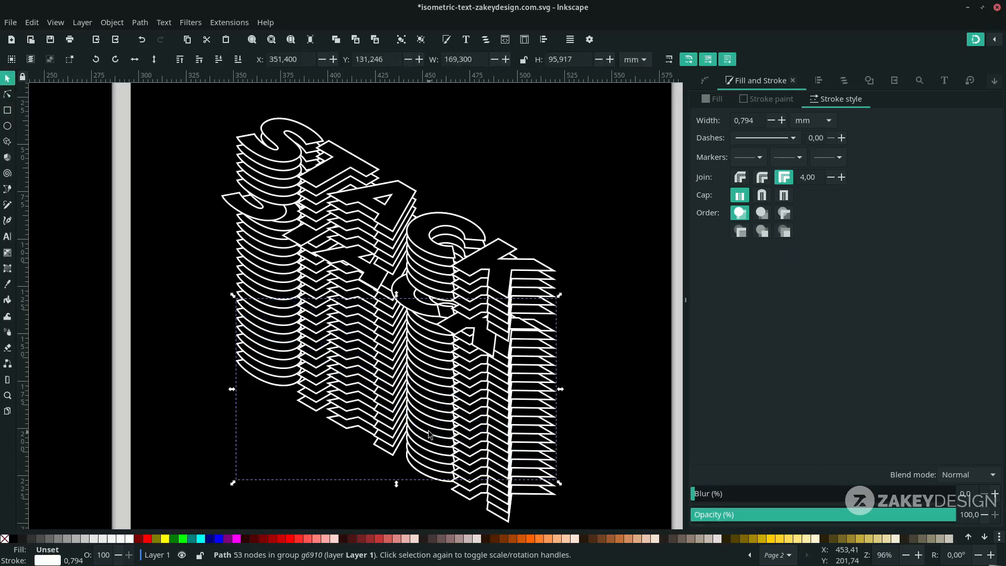
key(Right)
key(Right)
key(Right)
key(Right)
key(Right)
key(Right)
key(Up)
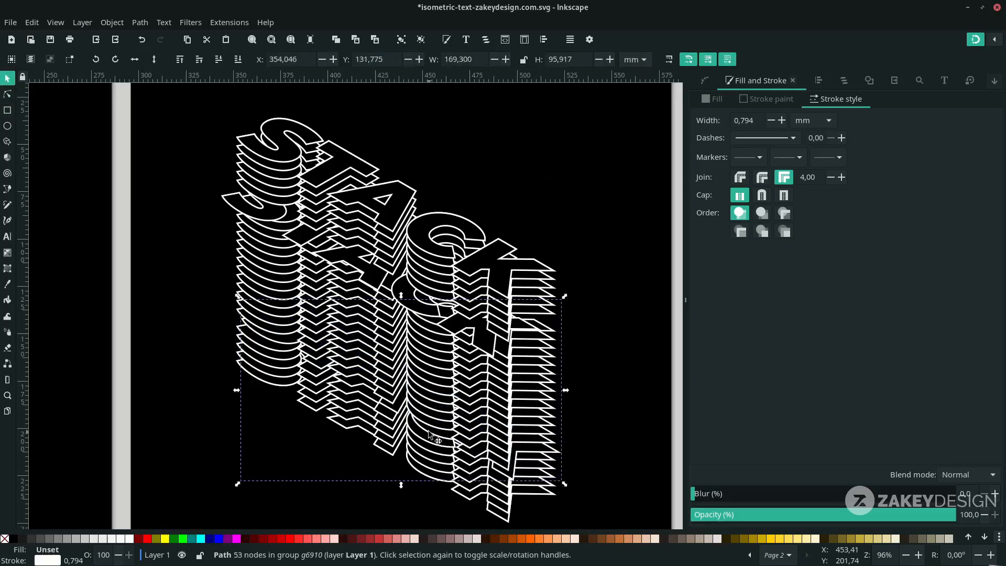
drag(283, 342, 263, 331)
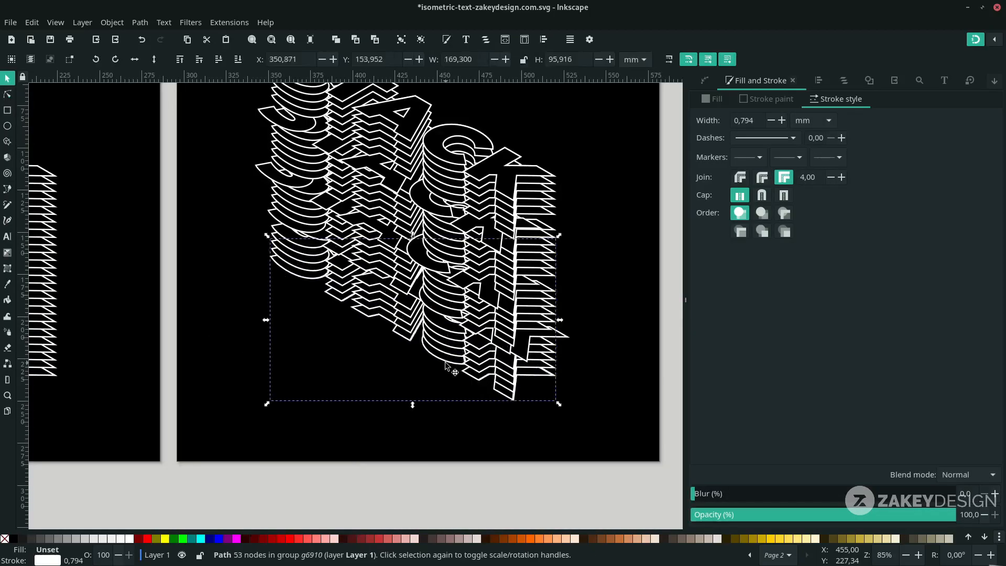